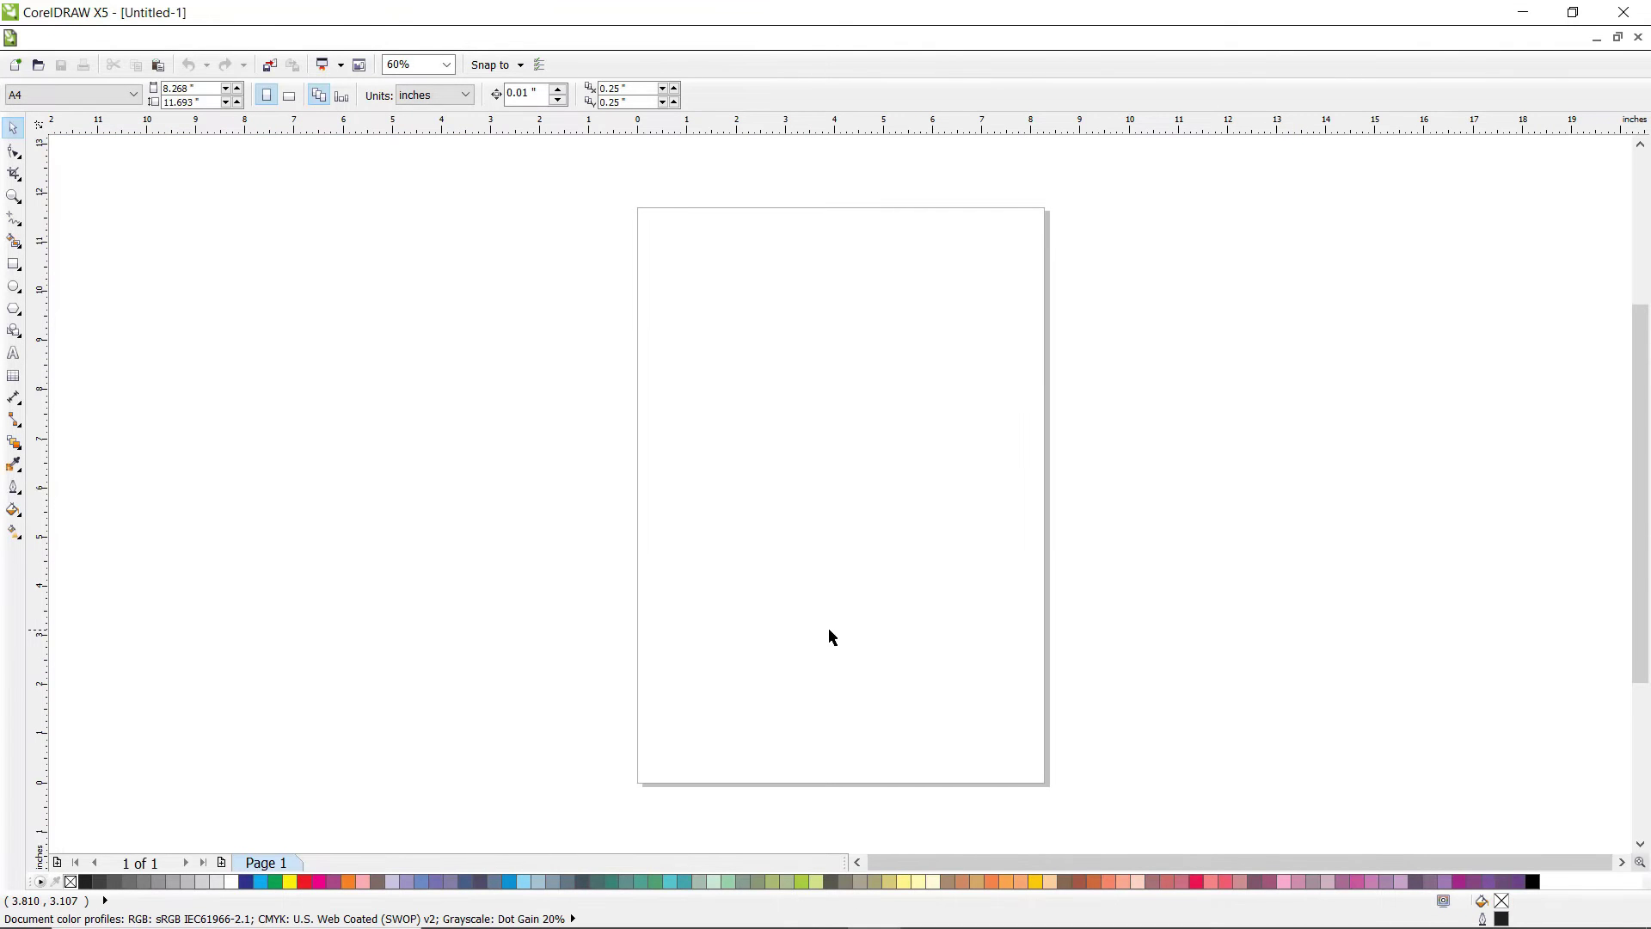
Set the A4 page to landscape orientation and zoom in until the page fills the drawing window
click(290, 97)
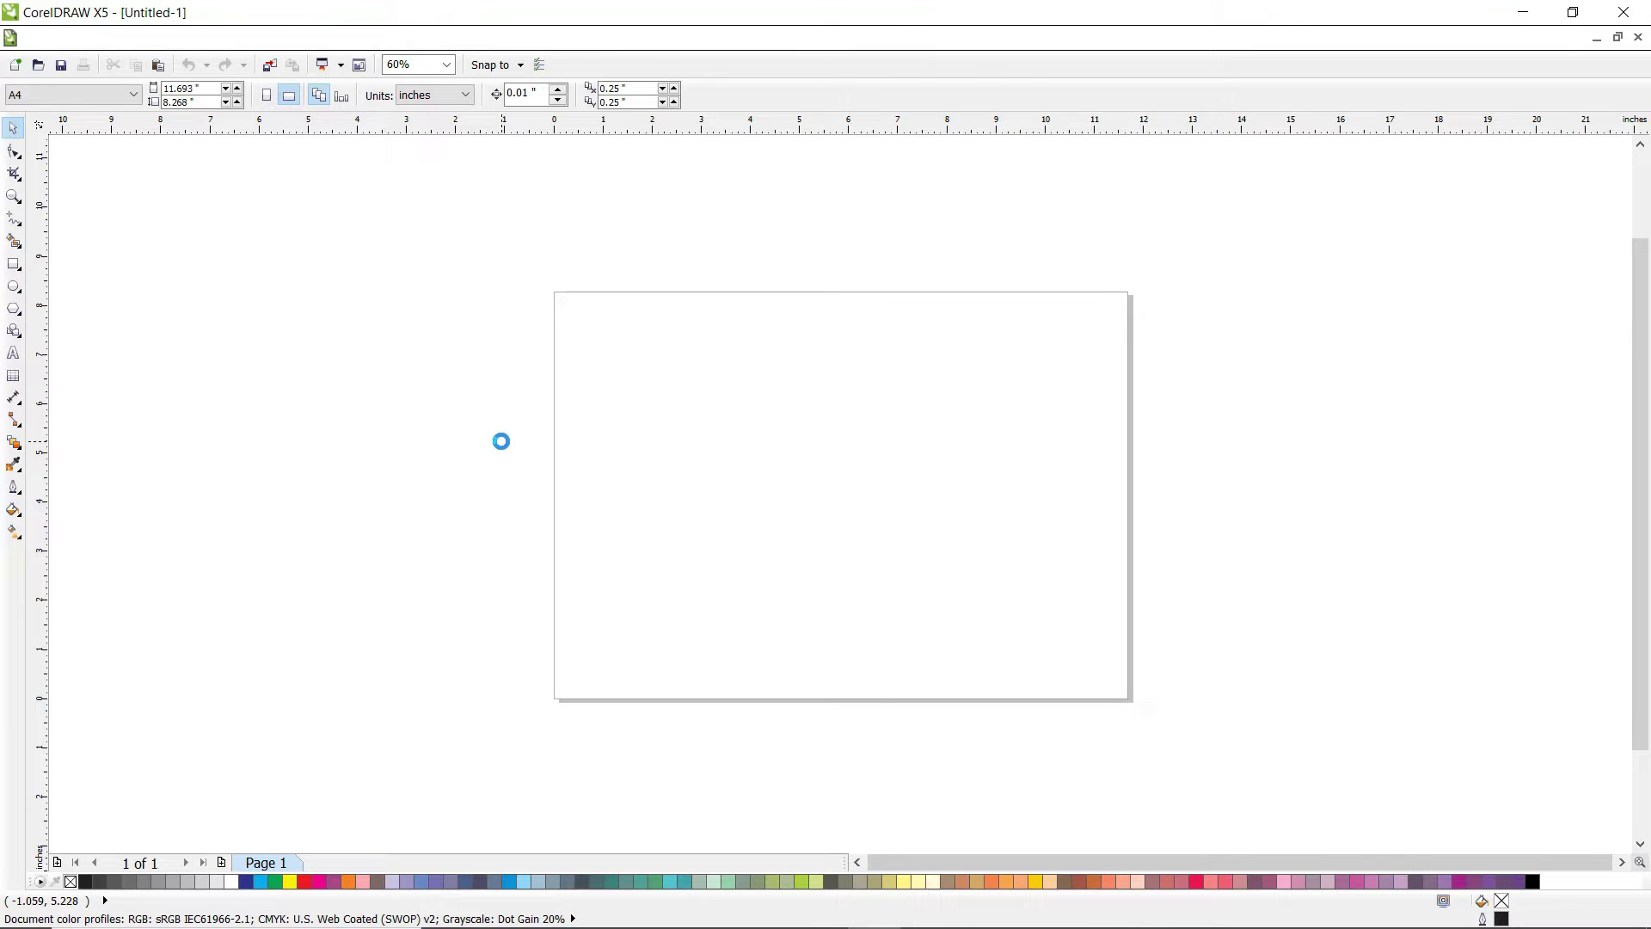
scroll(735, 565, up, 1)
scroll(735, 565, down, 1)
key(z)
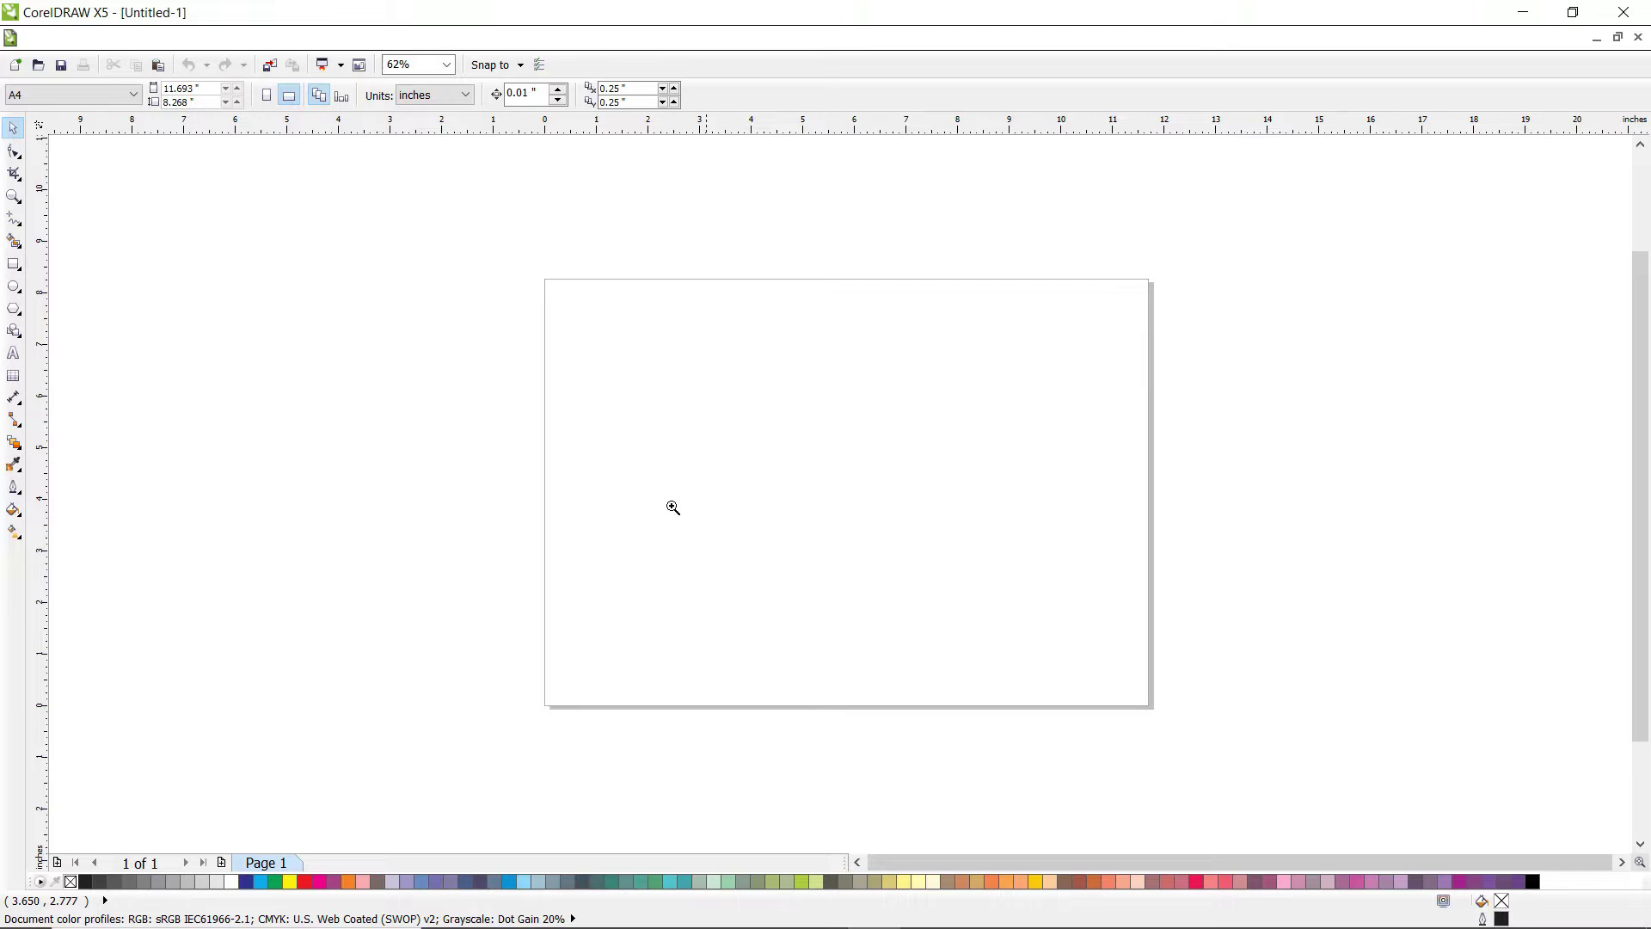
drag(511, 256, 1202, 744)
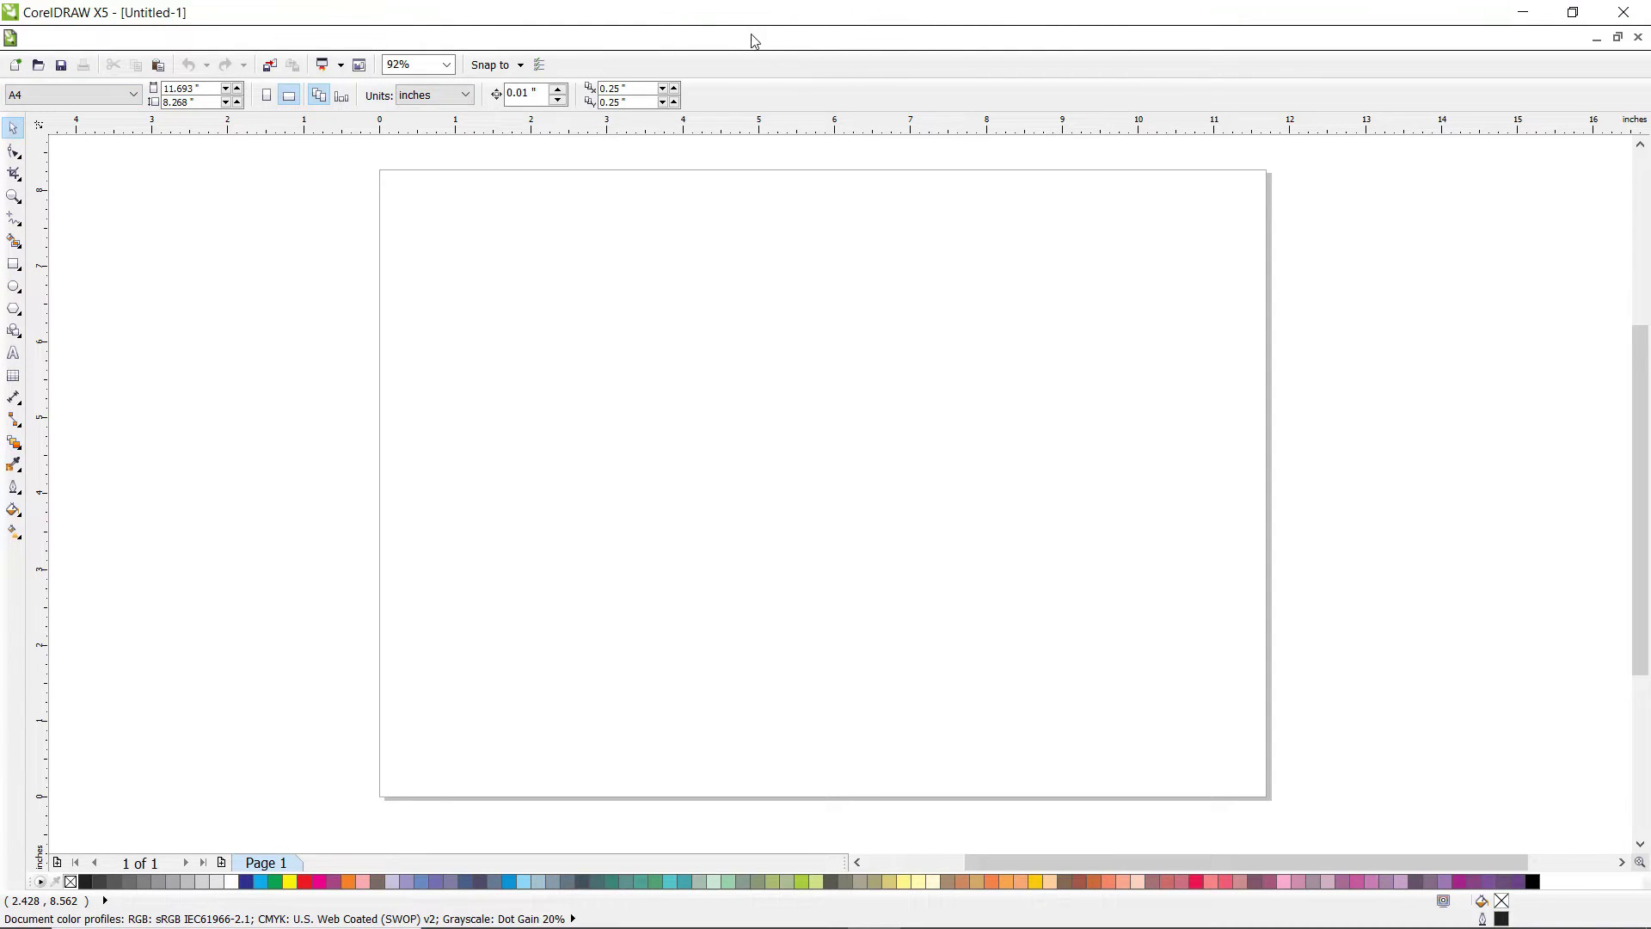
Create a custom command bar named Menu in the workspace customization options and move it to the page's lower edge
click(516, 41)
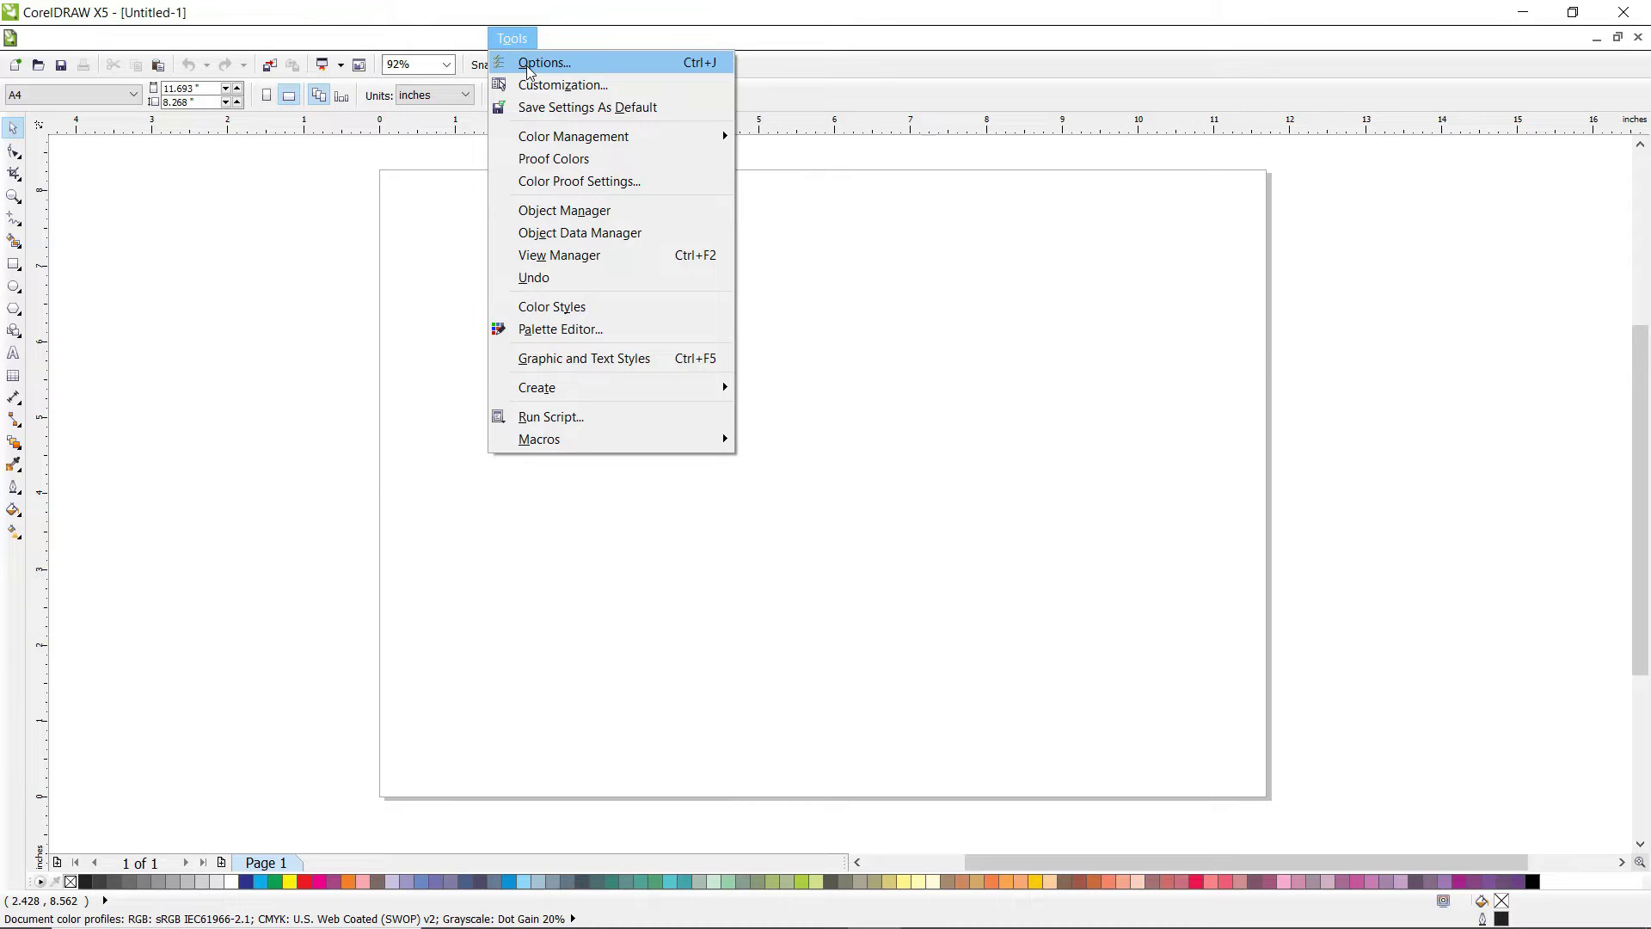
click(530, 64)
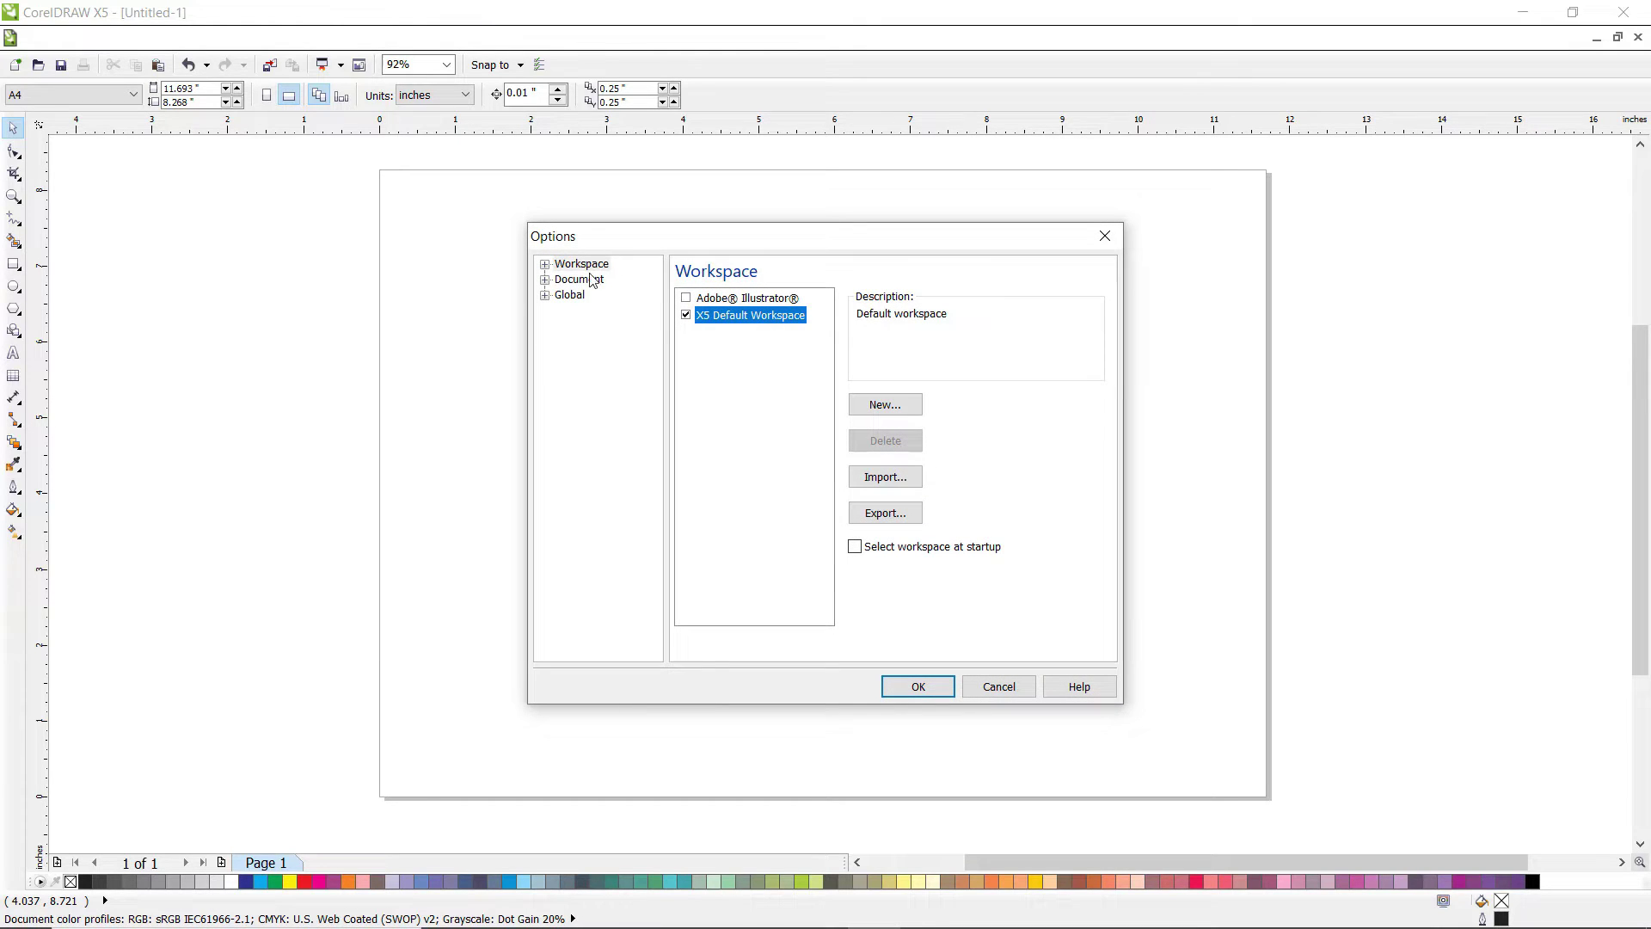
click(545, 265)
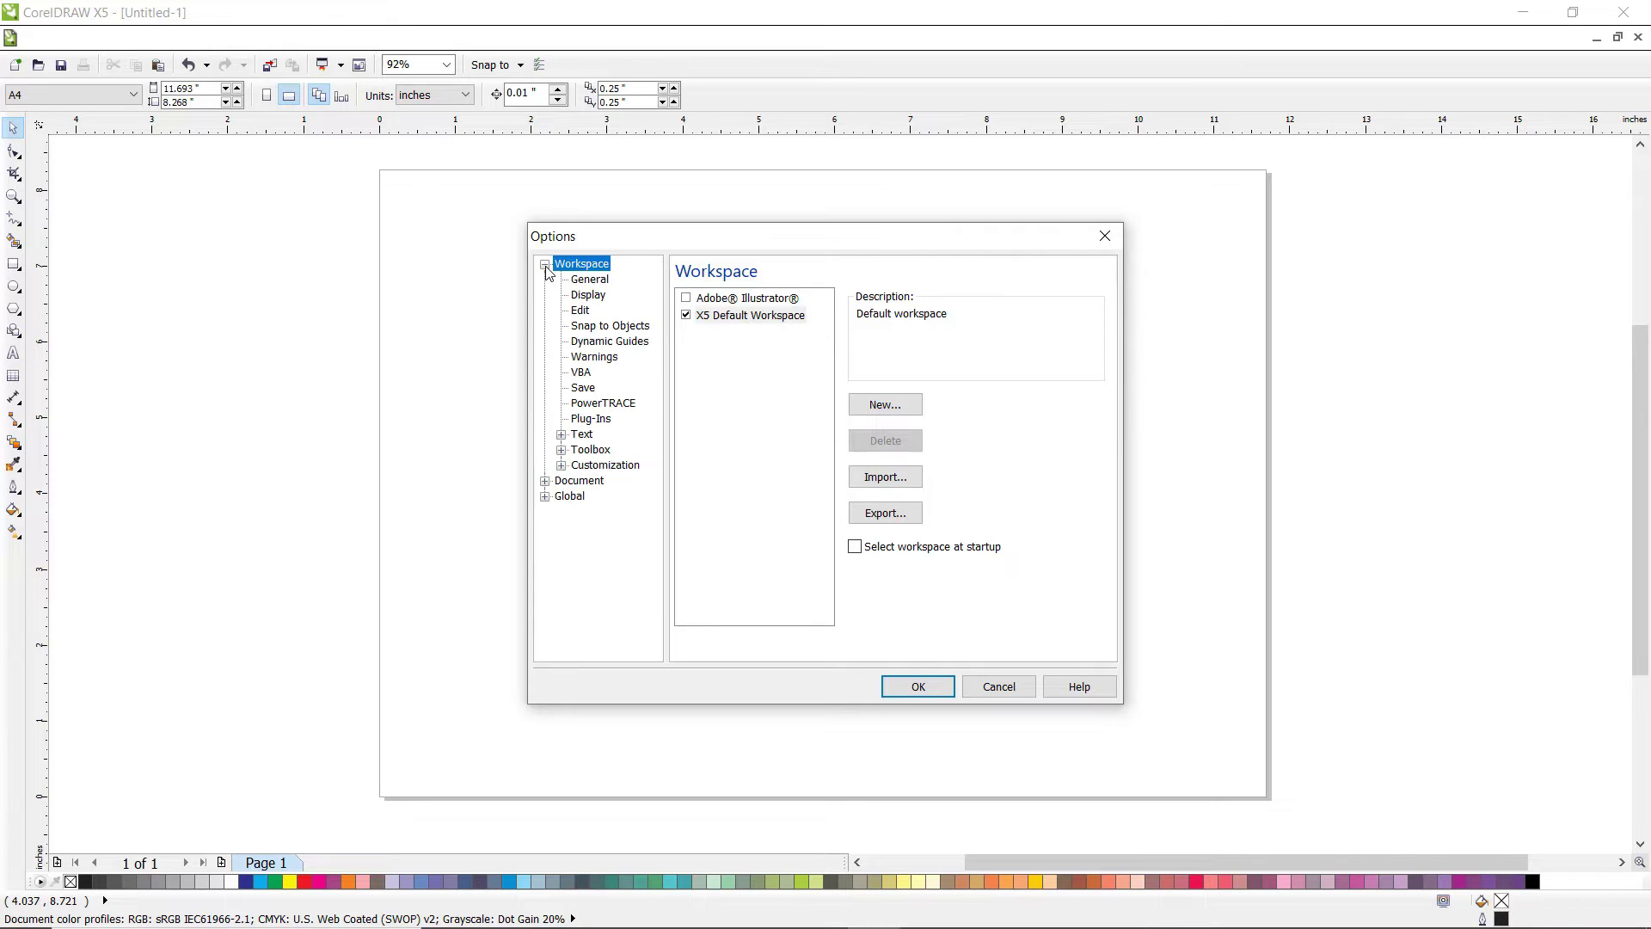
click(560, 467)
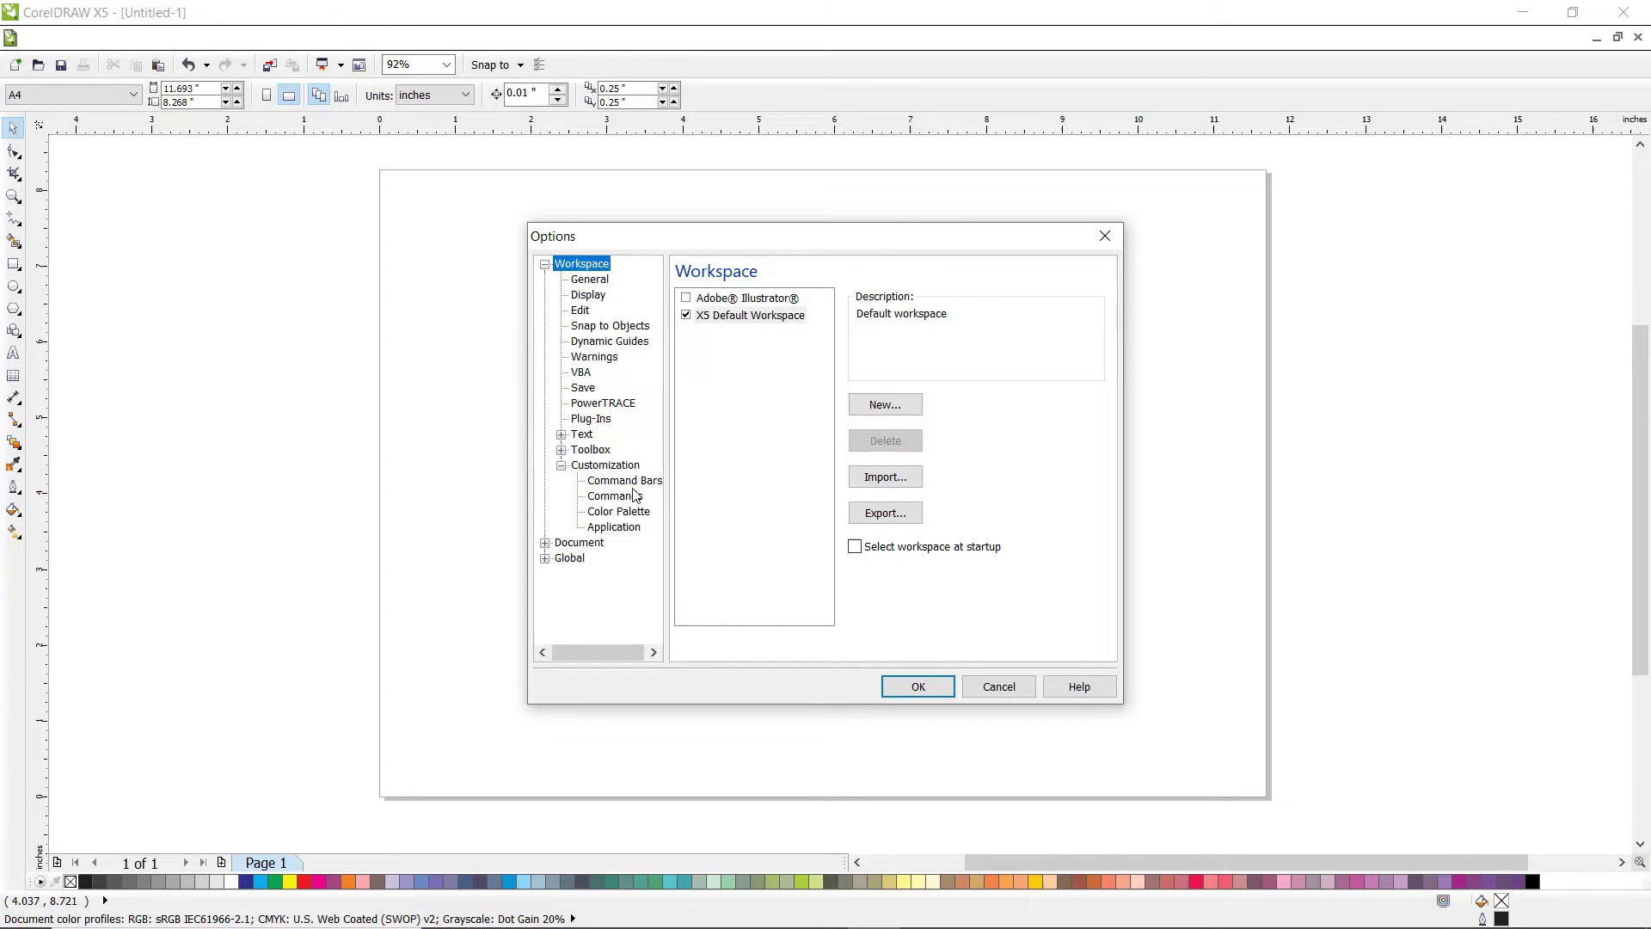
click(633, 483)
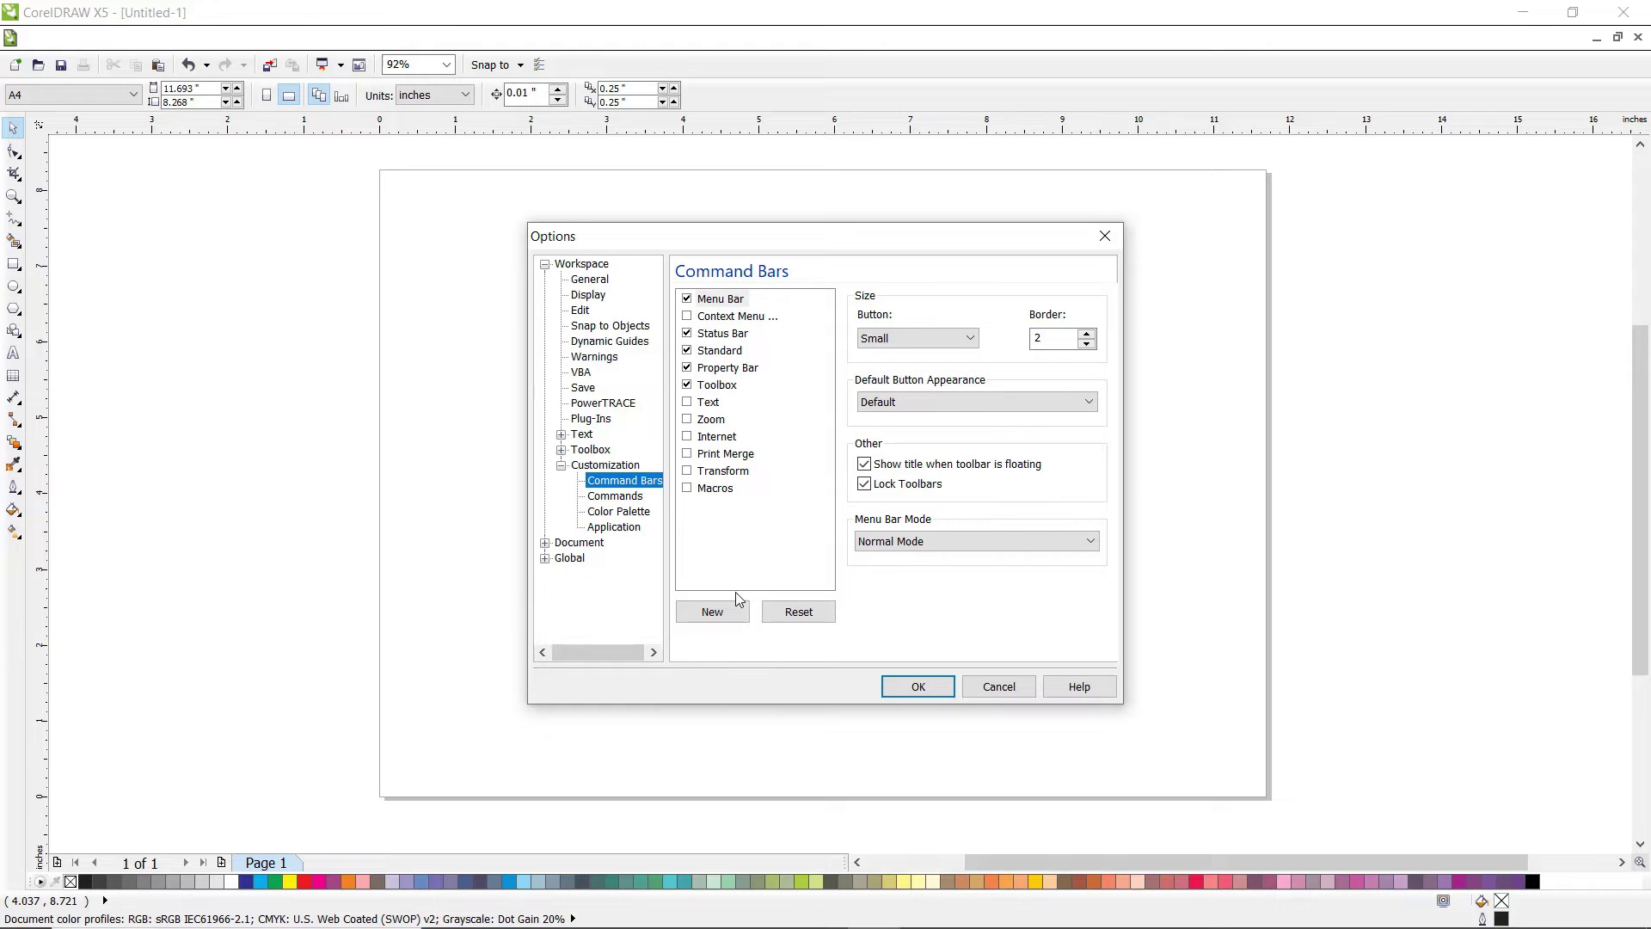
click(730, 618)
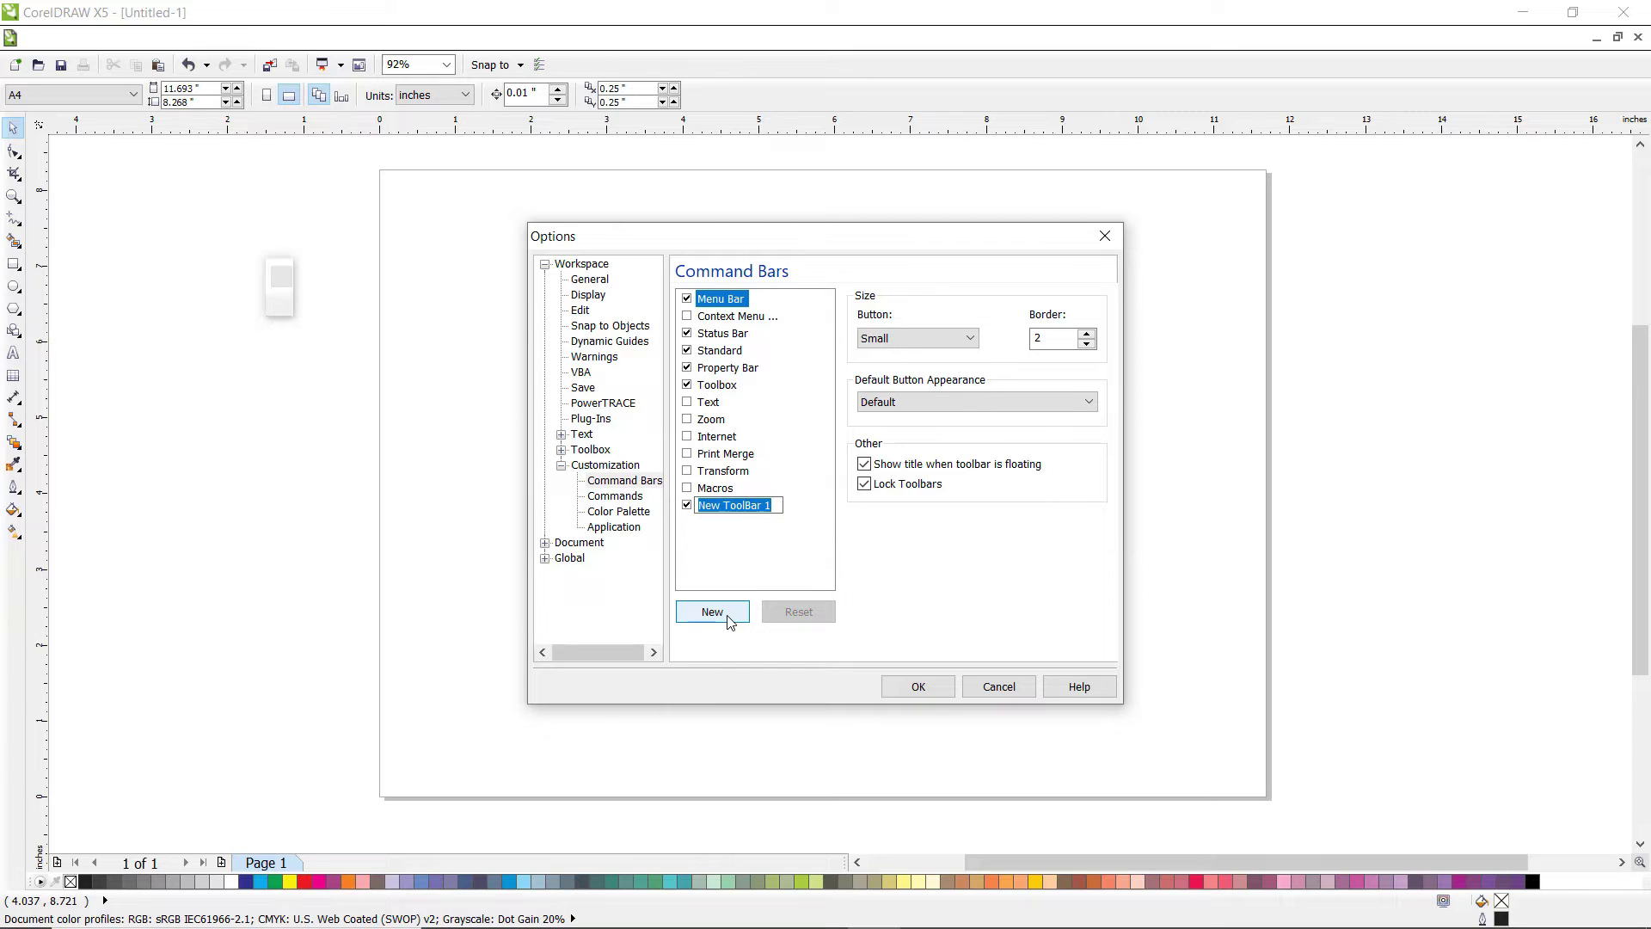
key(BackSpace)
text(Menu)
key(Return)
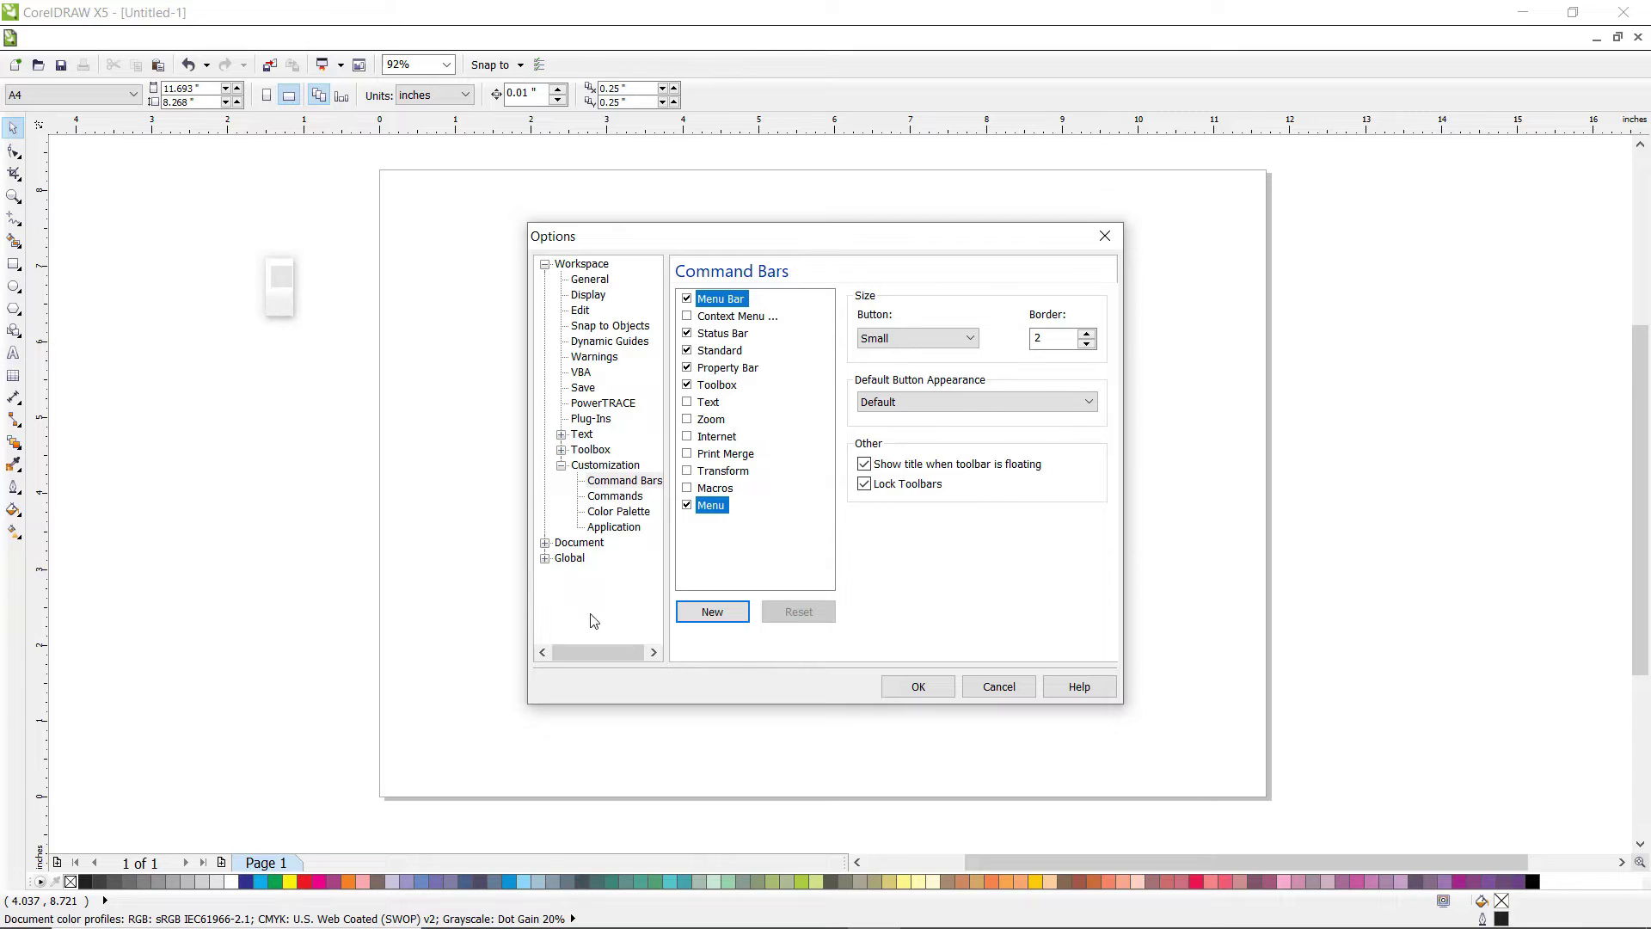
click(917, 686)
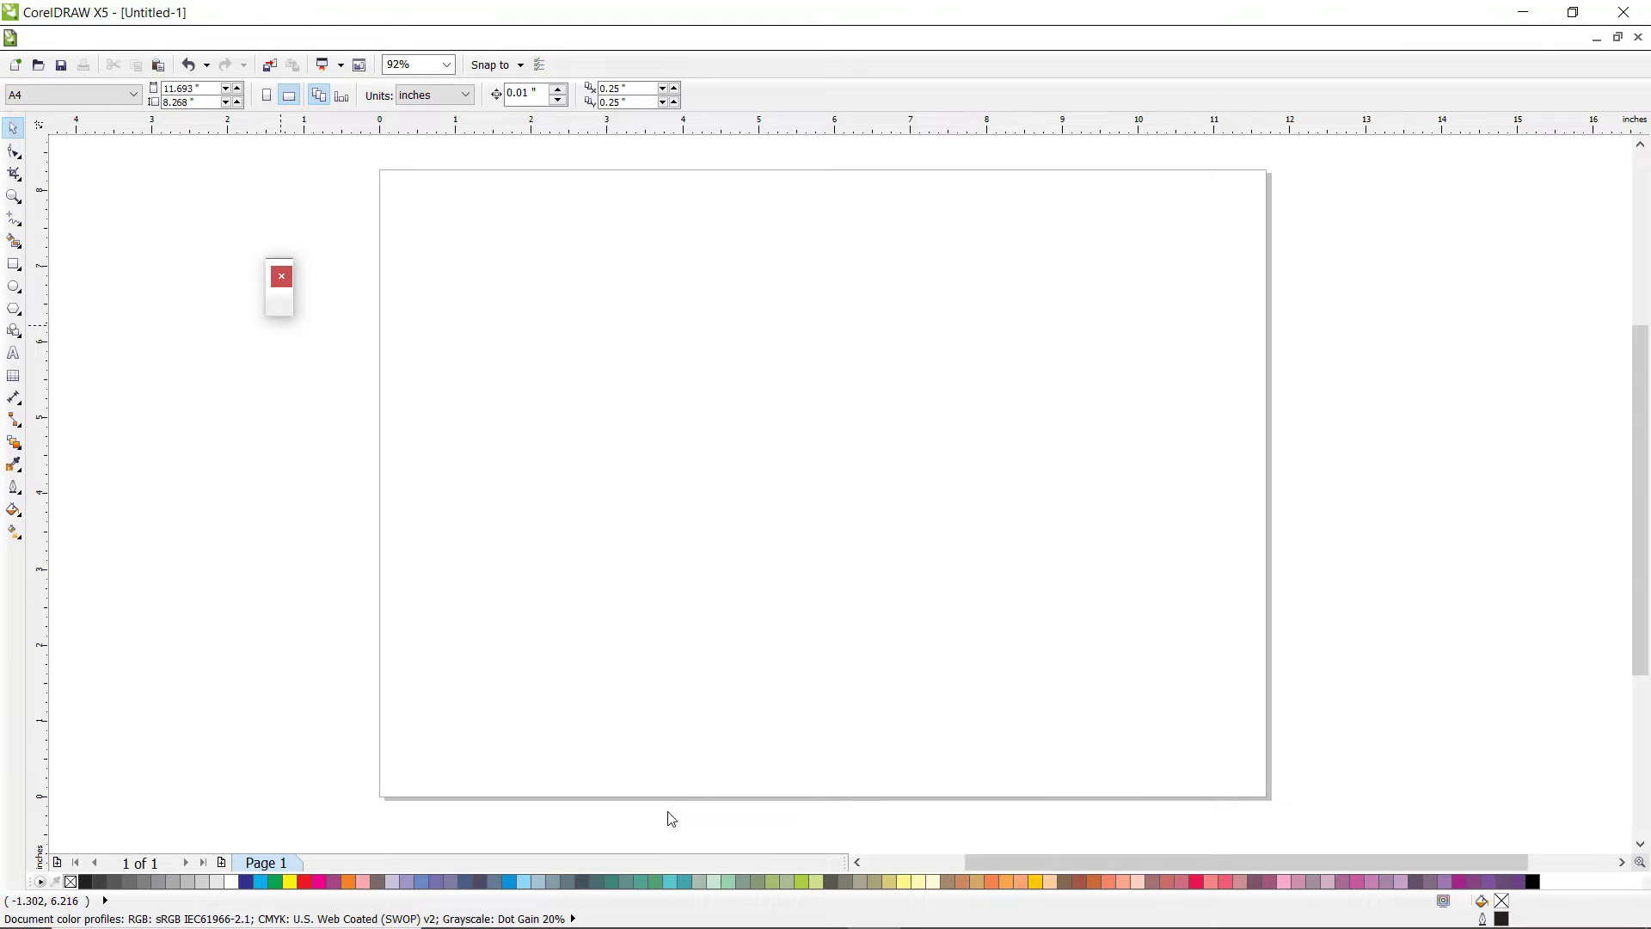
drag(671, 819, 671, 806)
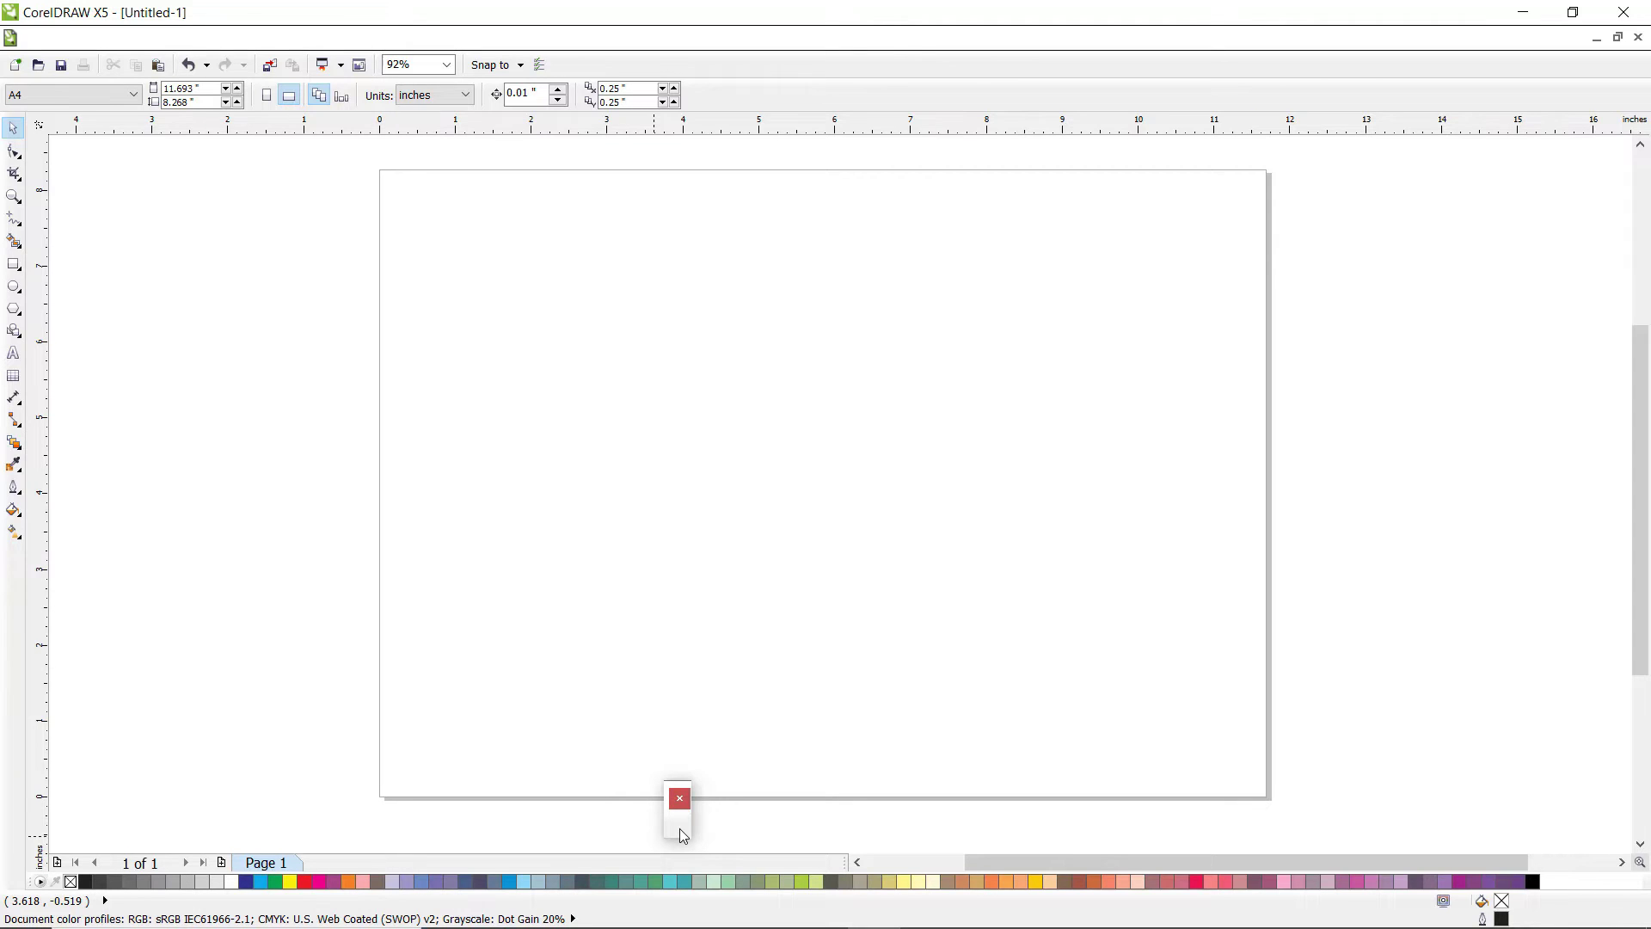
Name the new command bar Menu, set its default button appearance to Caption Only, and apply the options
click(43, 38)
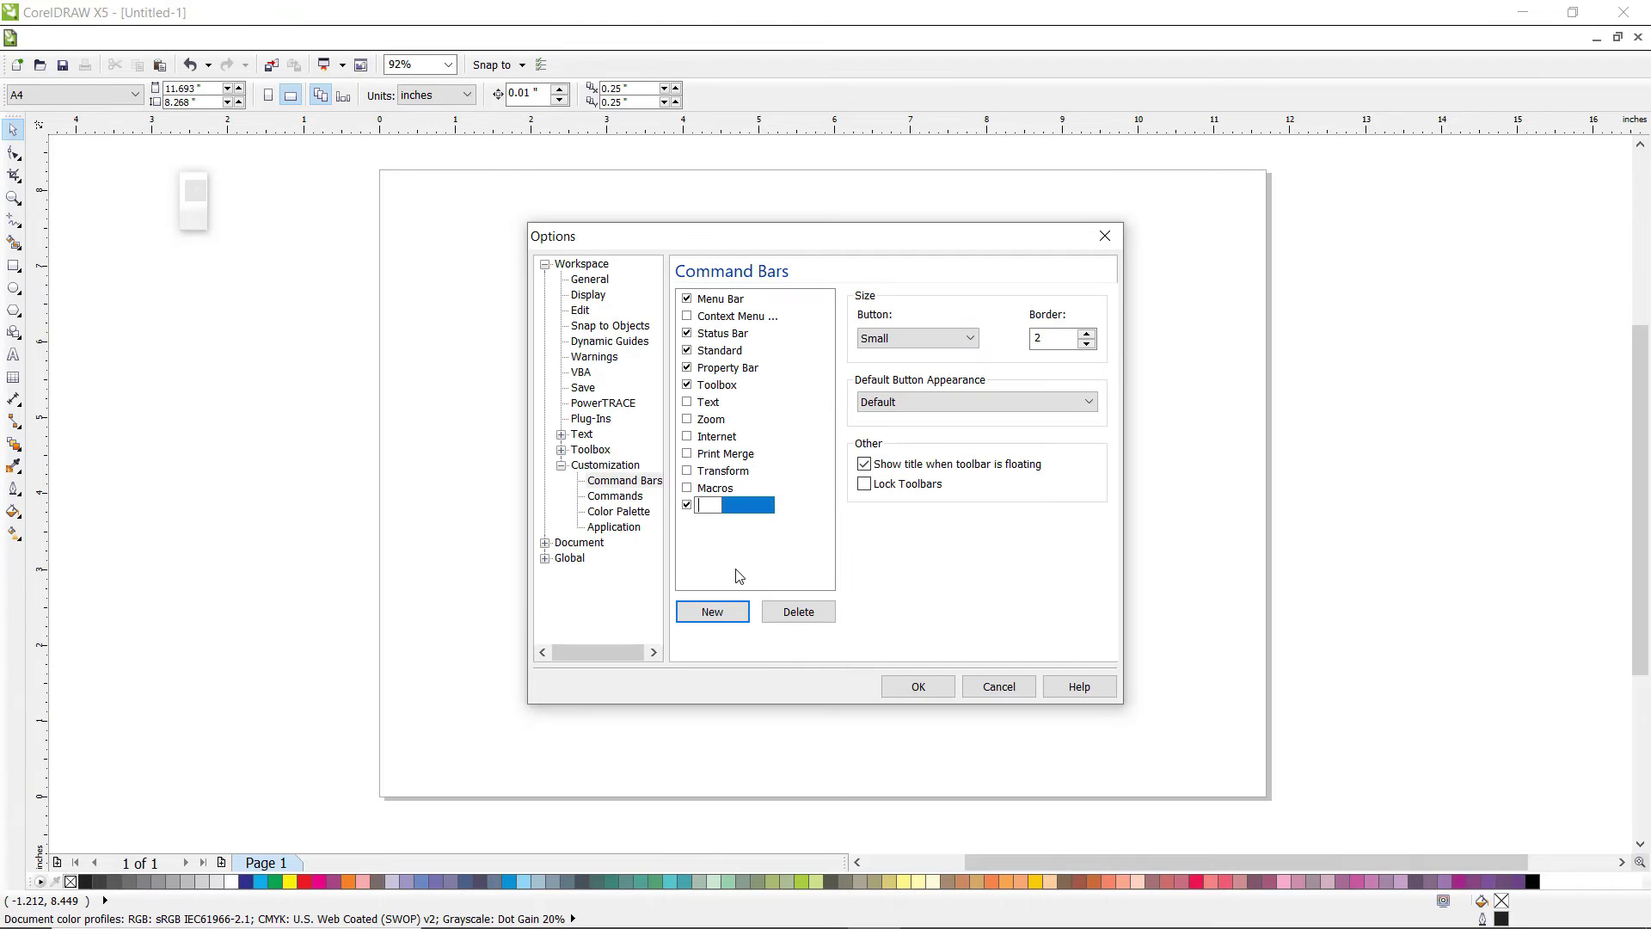
text(Menu)
key(Return)
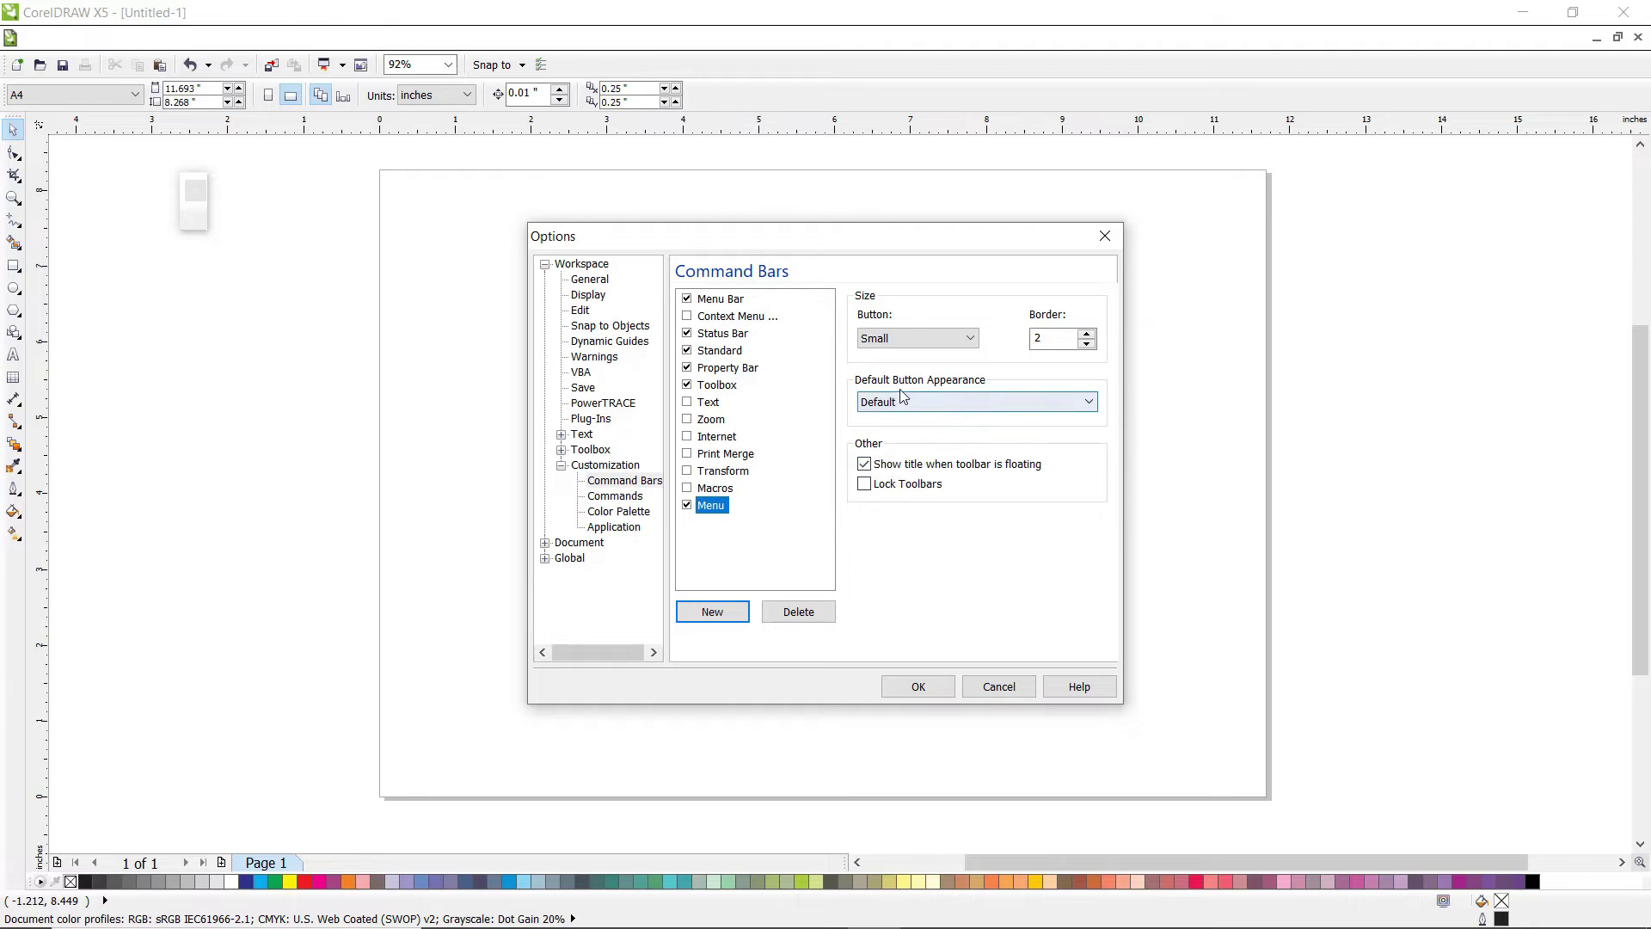
click(981, 400)
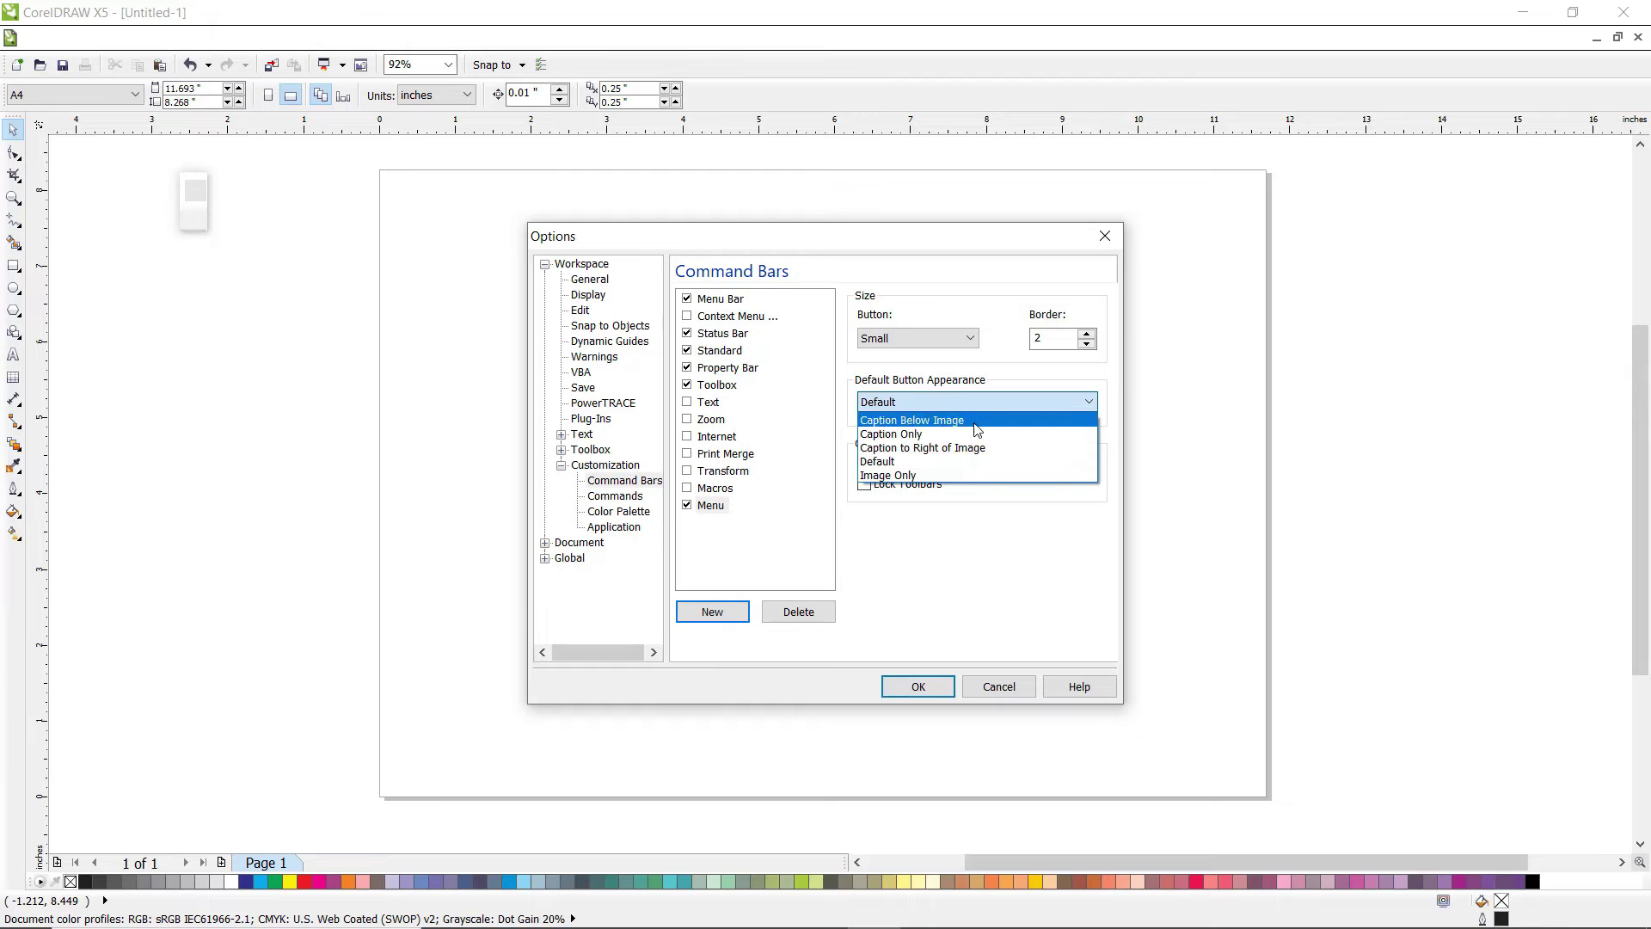
click(960, 437)
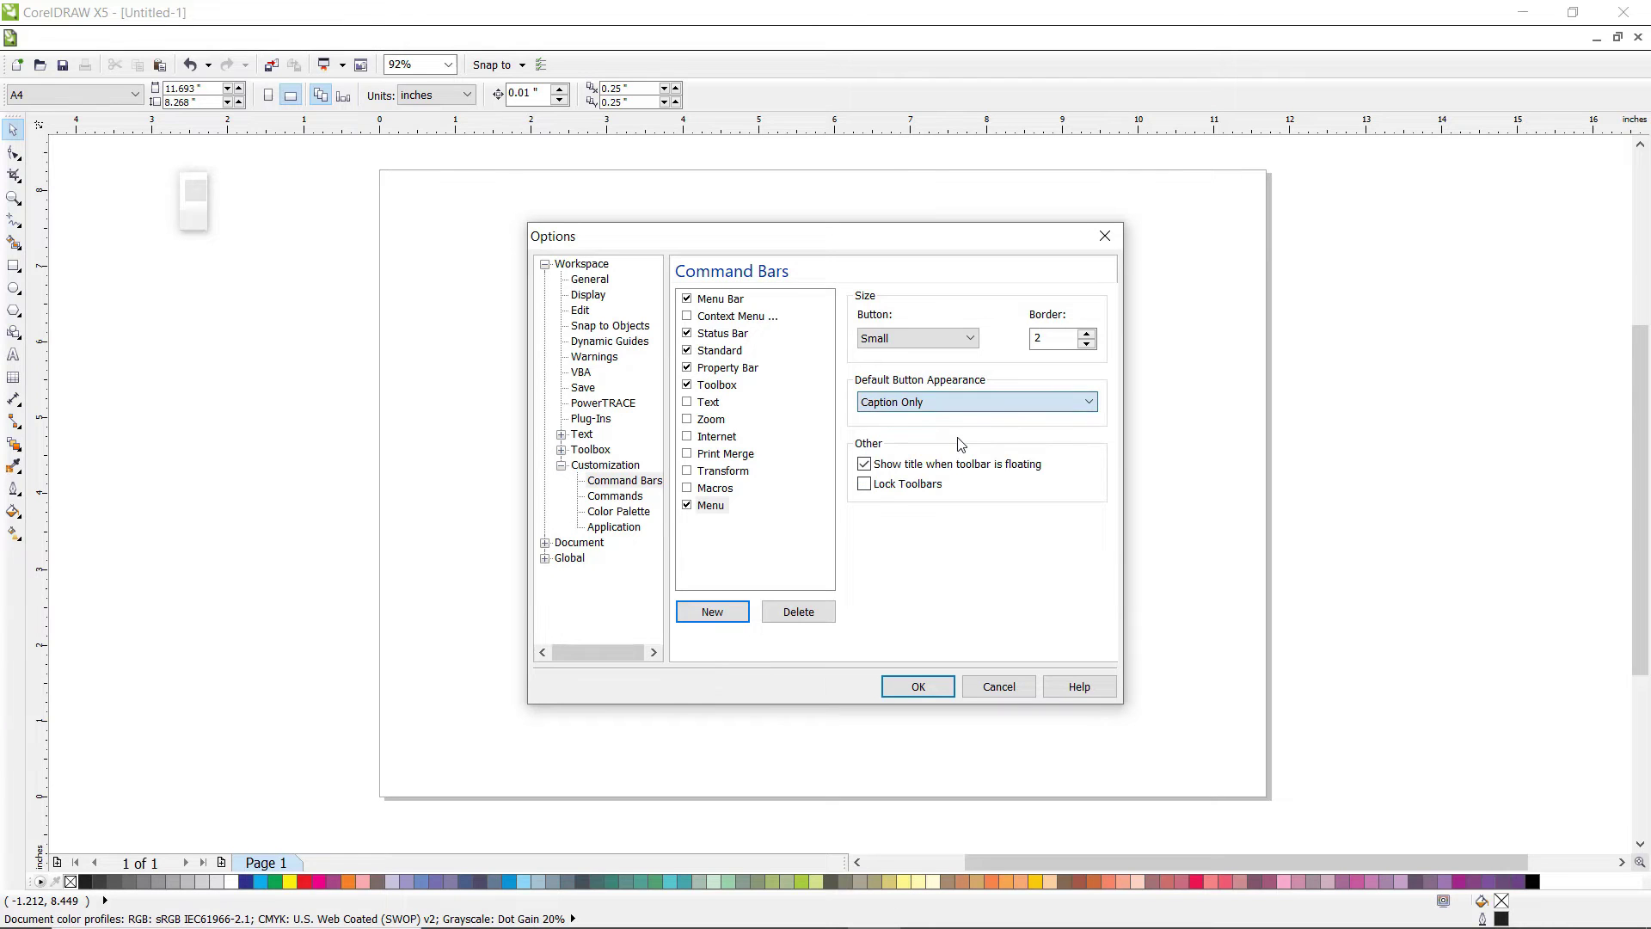
click(918, 686)
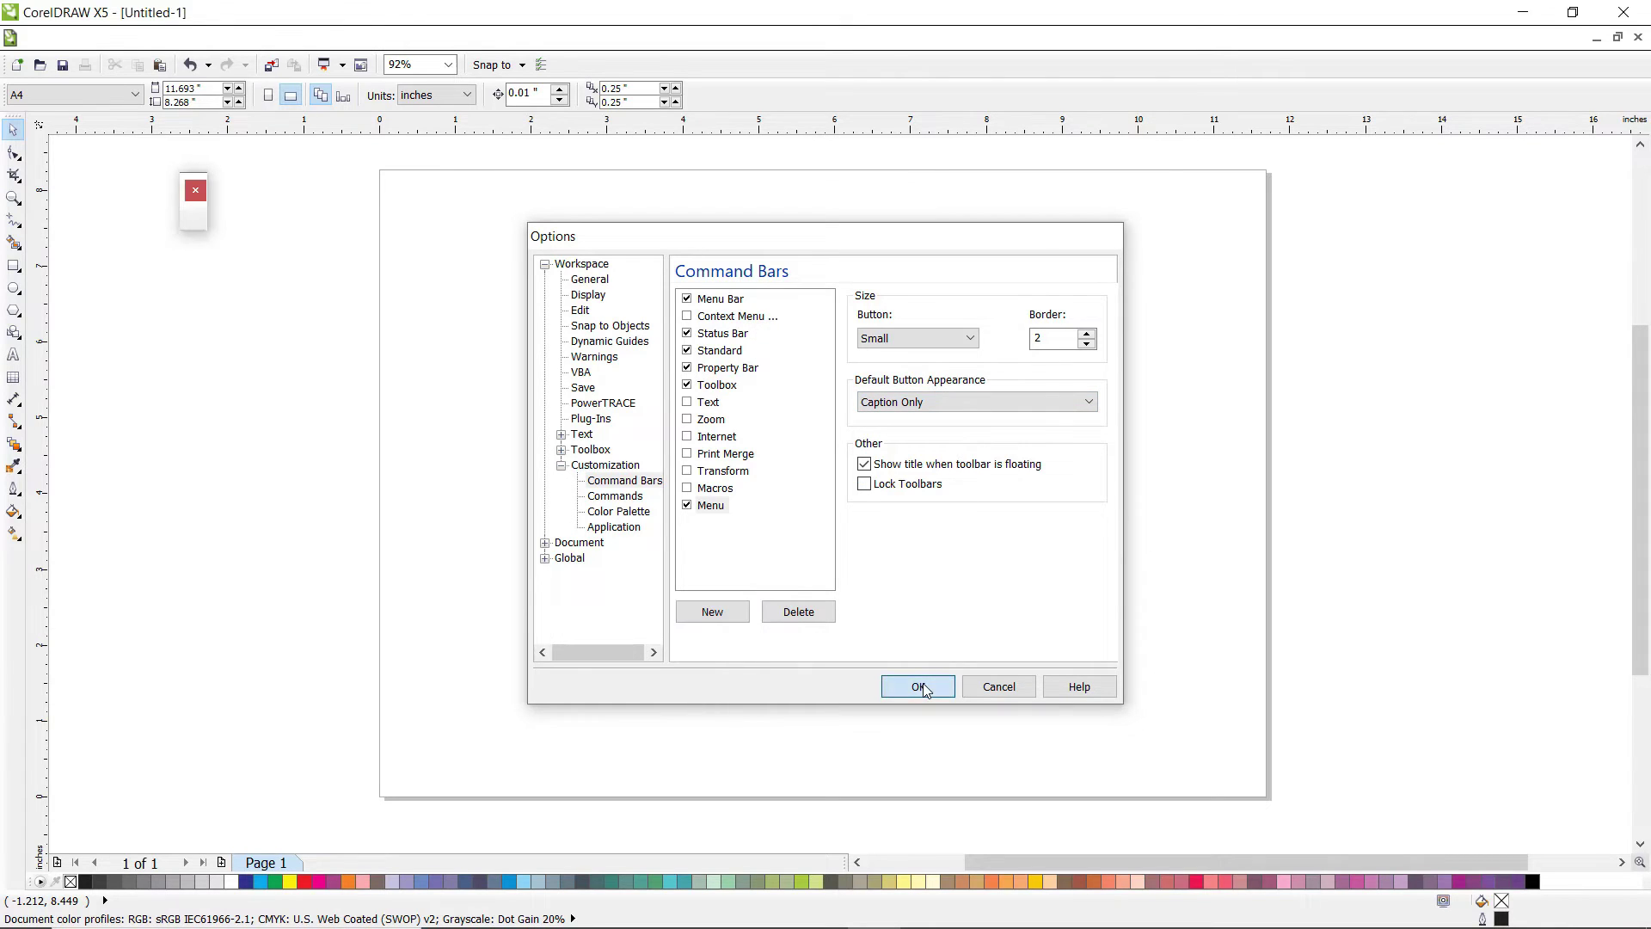
Move the floating Menu toolbar to the page's lower edge and copy the File, Edit, View and Layout menus onto it
drag(186, 212, 644, 815)
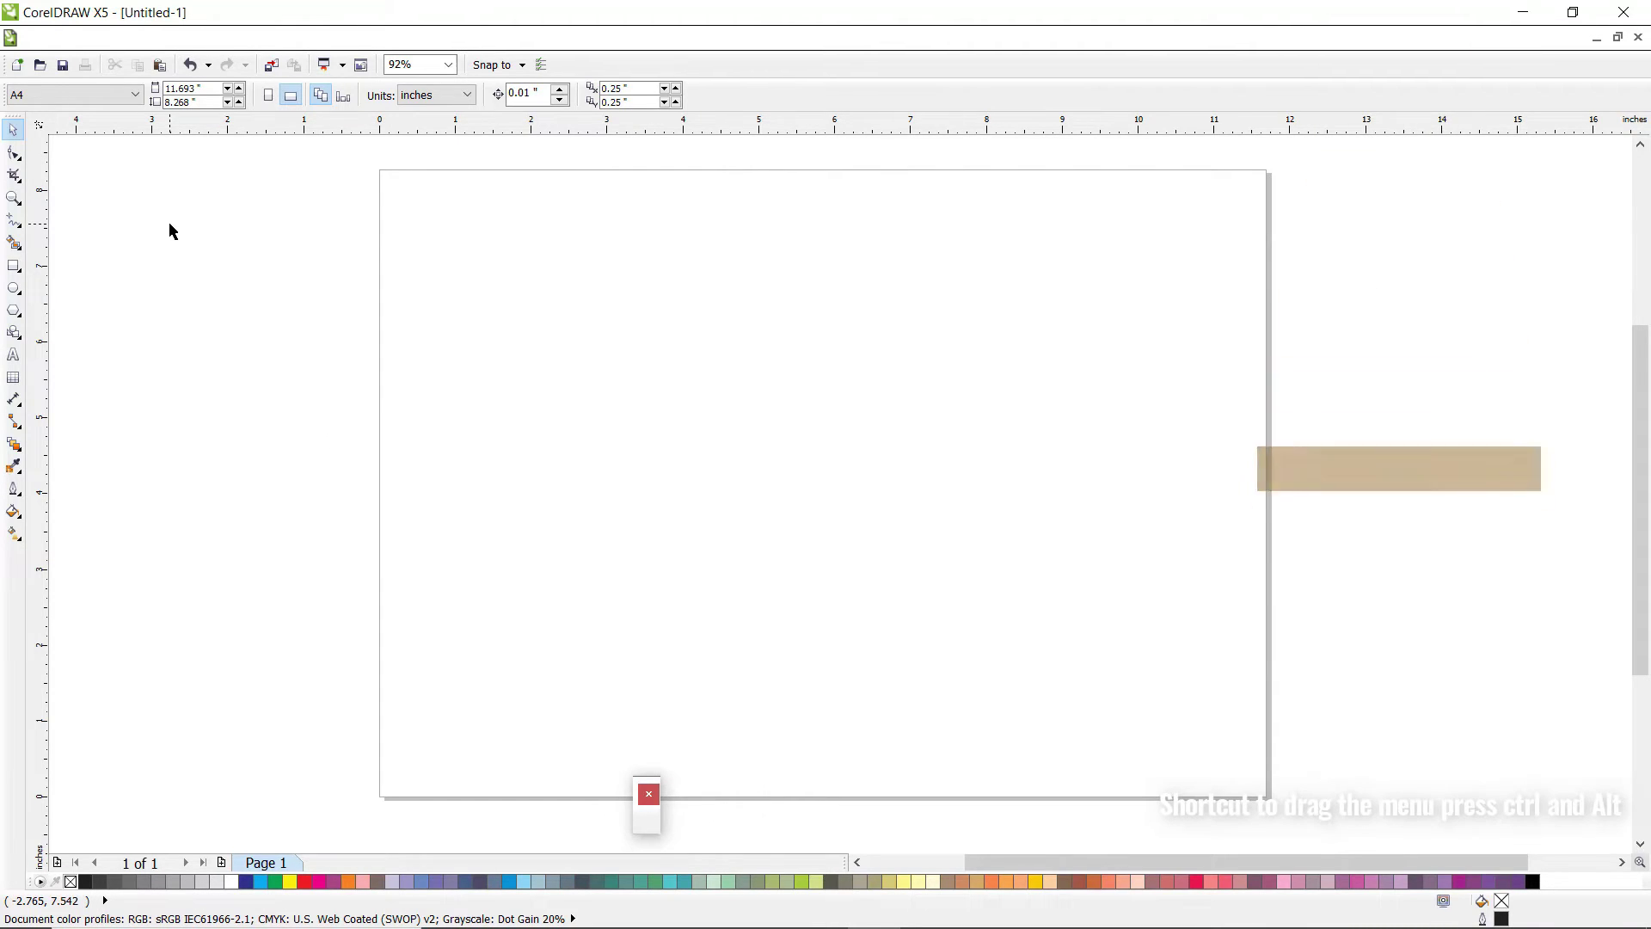
drag(43, 40, 651, 822)
drag(181, 38, 685, 824)
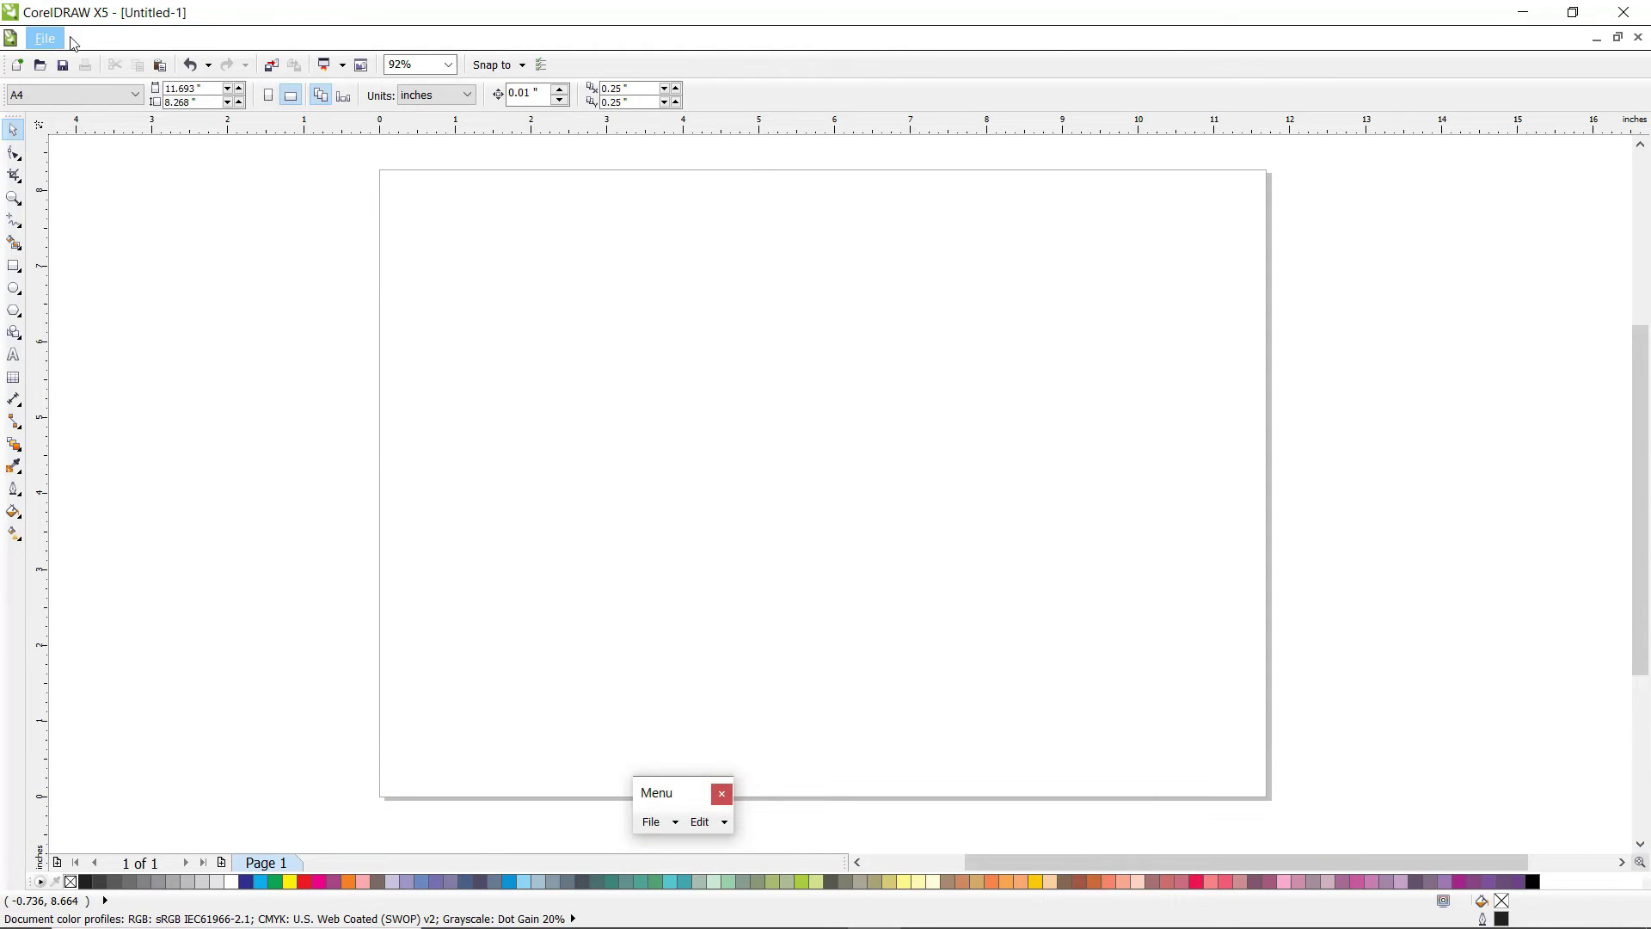
drag(120, 43, 733, 825)
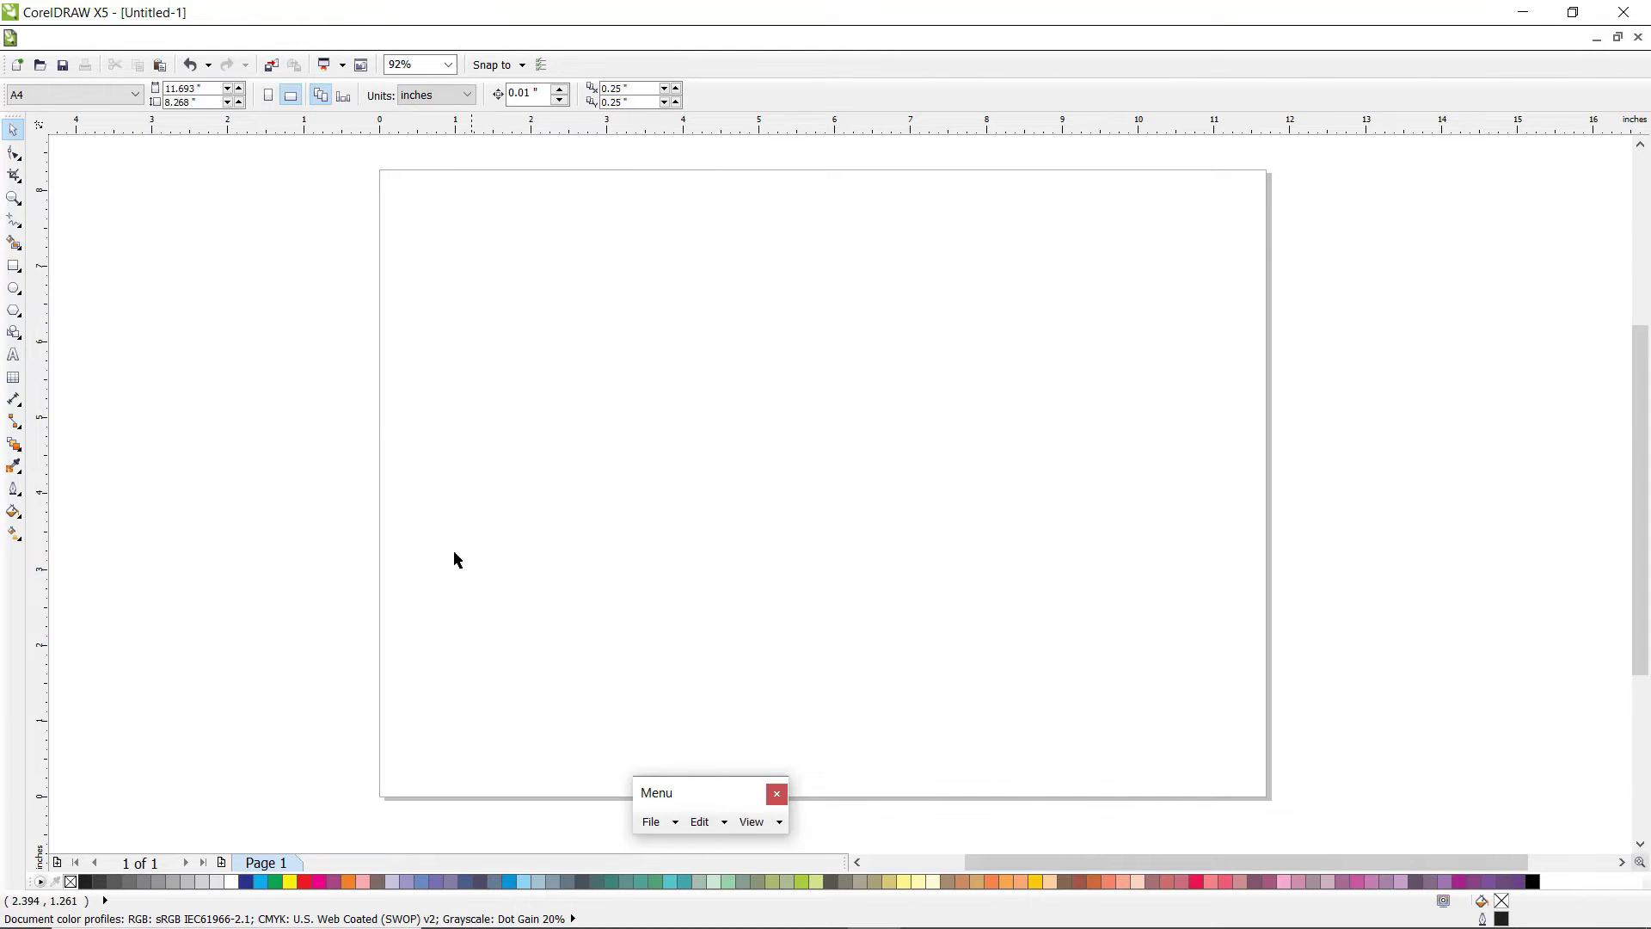
drag(176, 40, 785, 828)
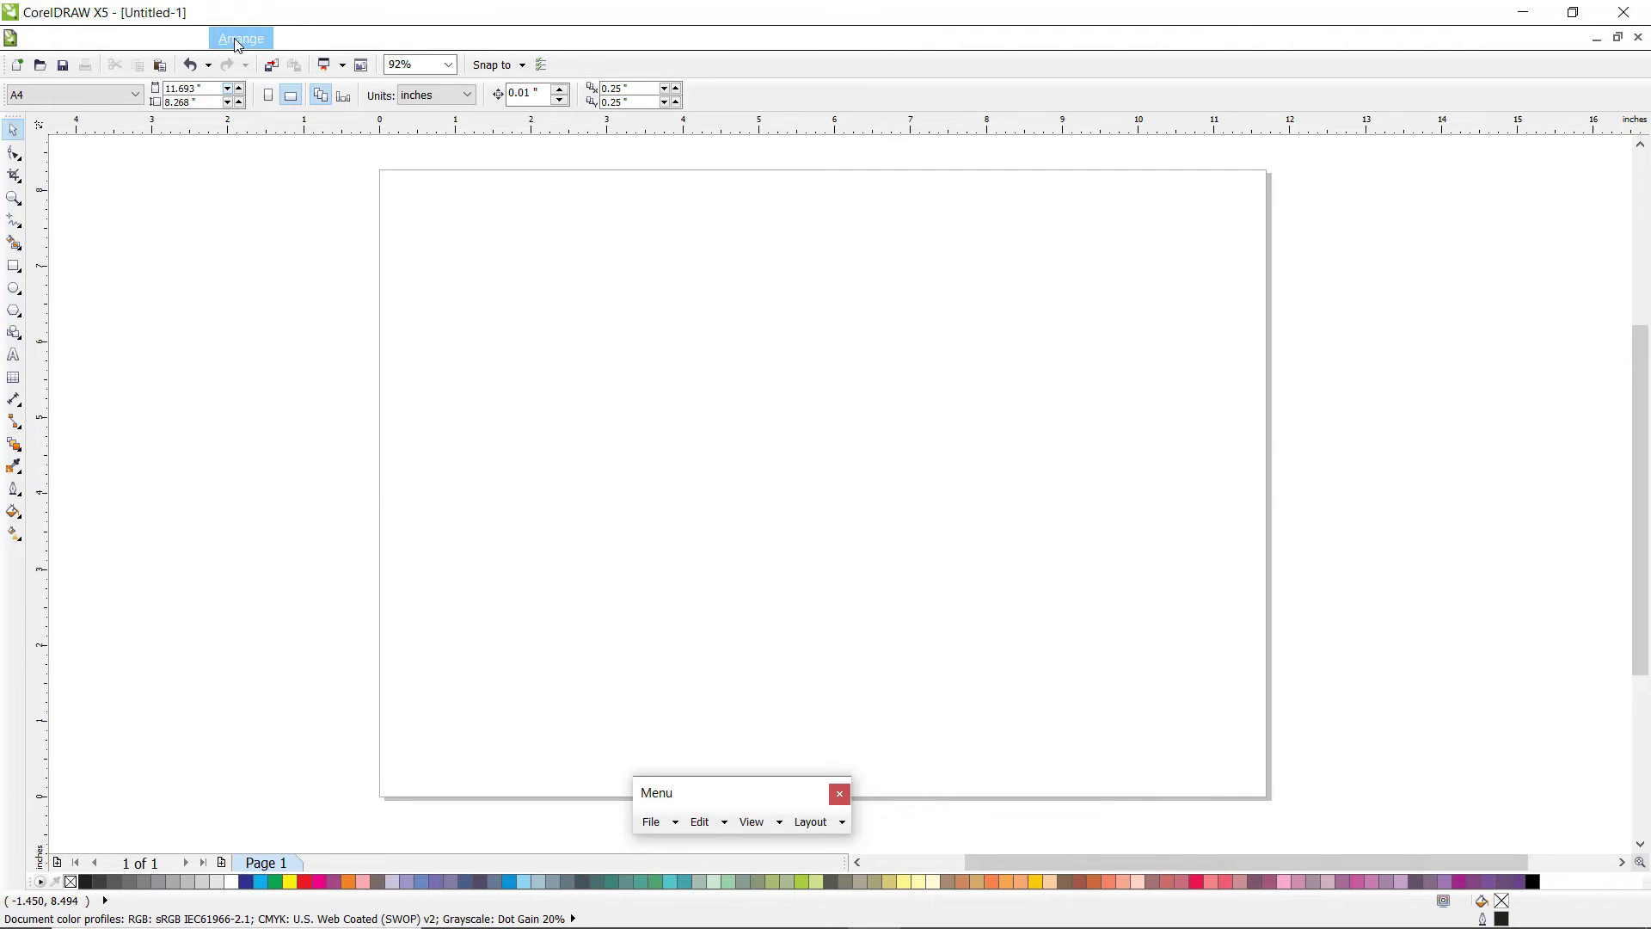
Copy the Arrange and Effects menus onto the Menu toolbar after Layout
click(241, 38)
drag(470, 109, 851, 823)
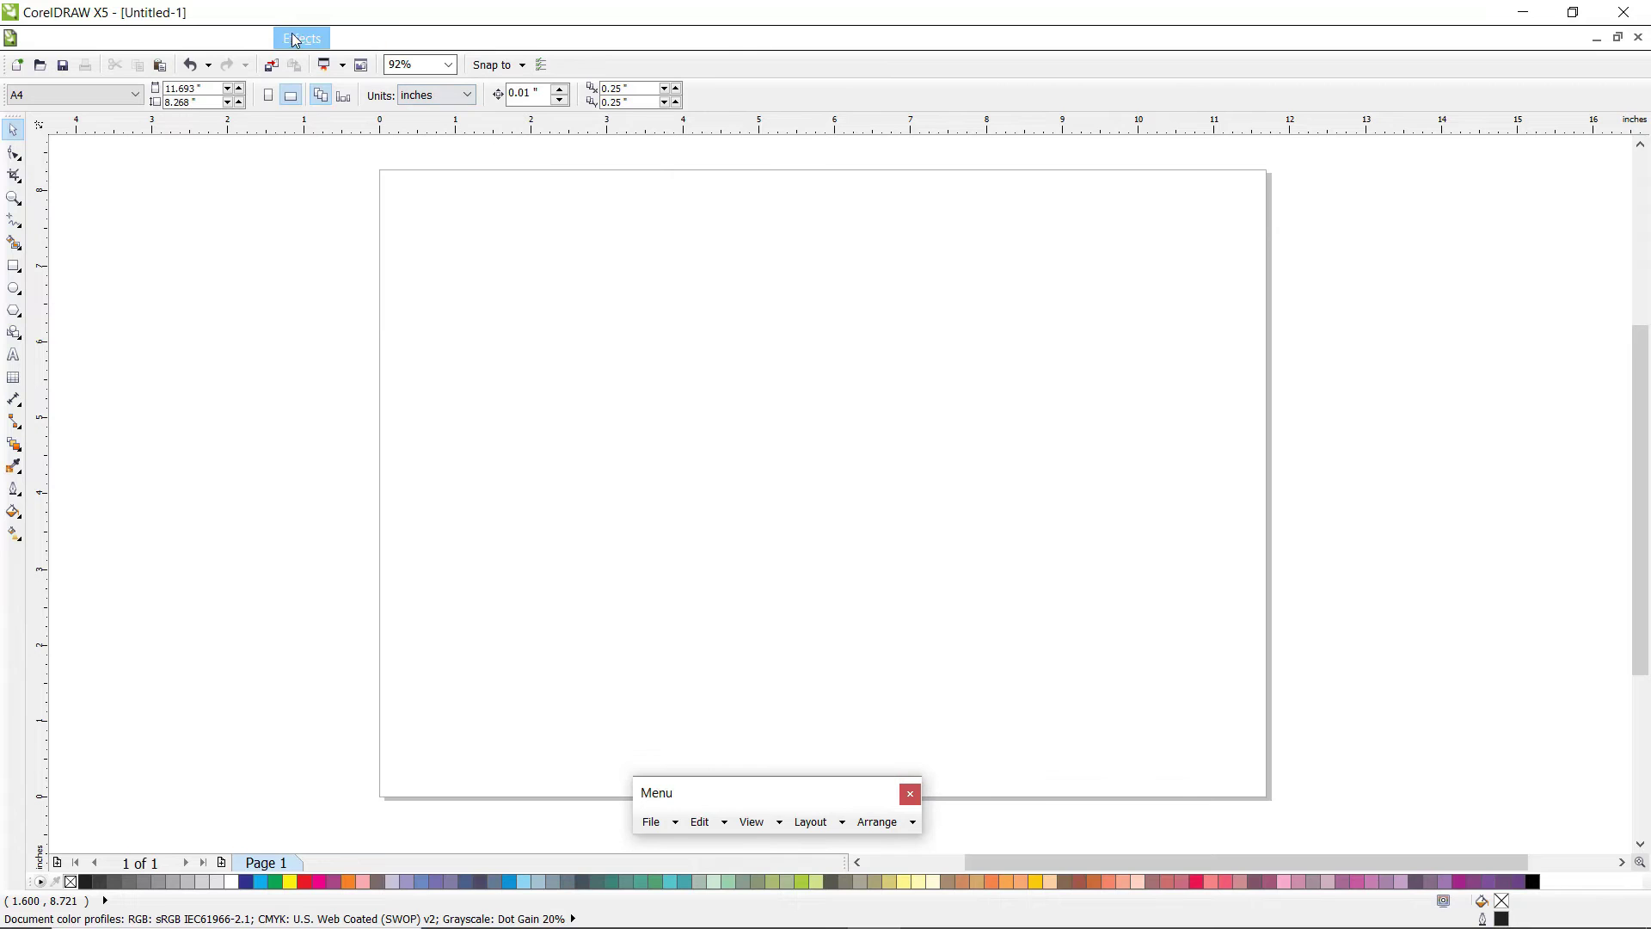
drag(303, 38, 924, 823)
click(925, 823)
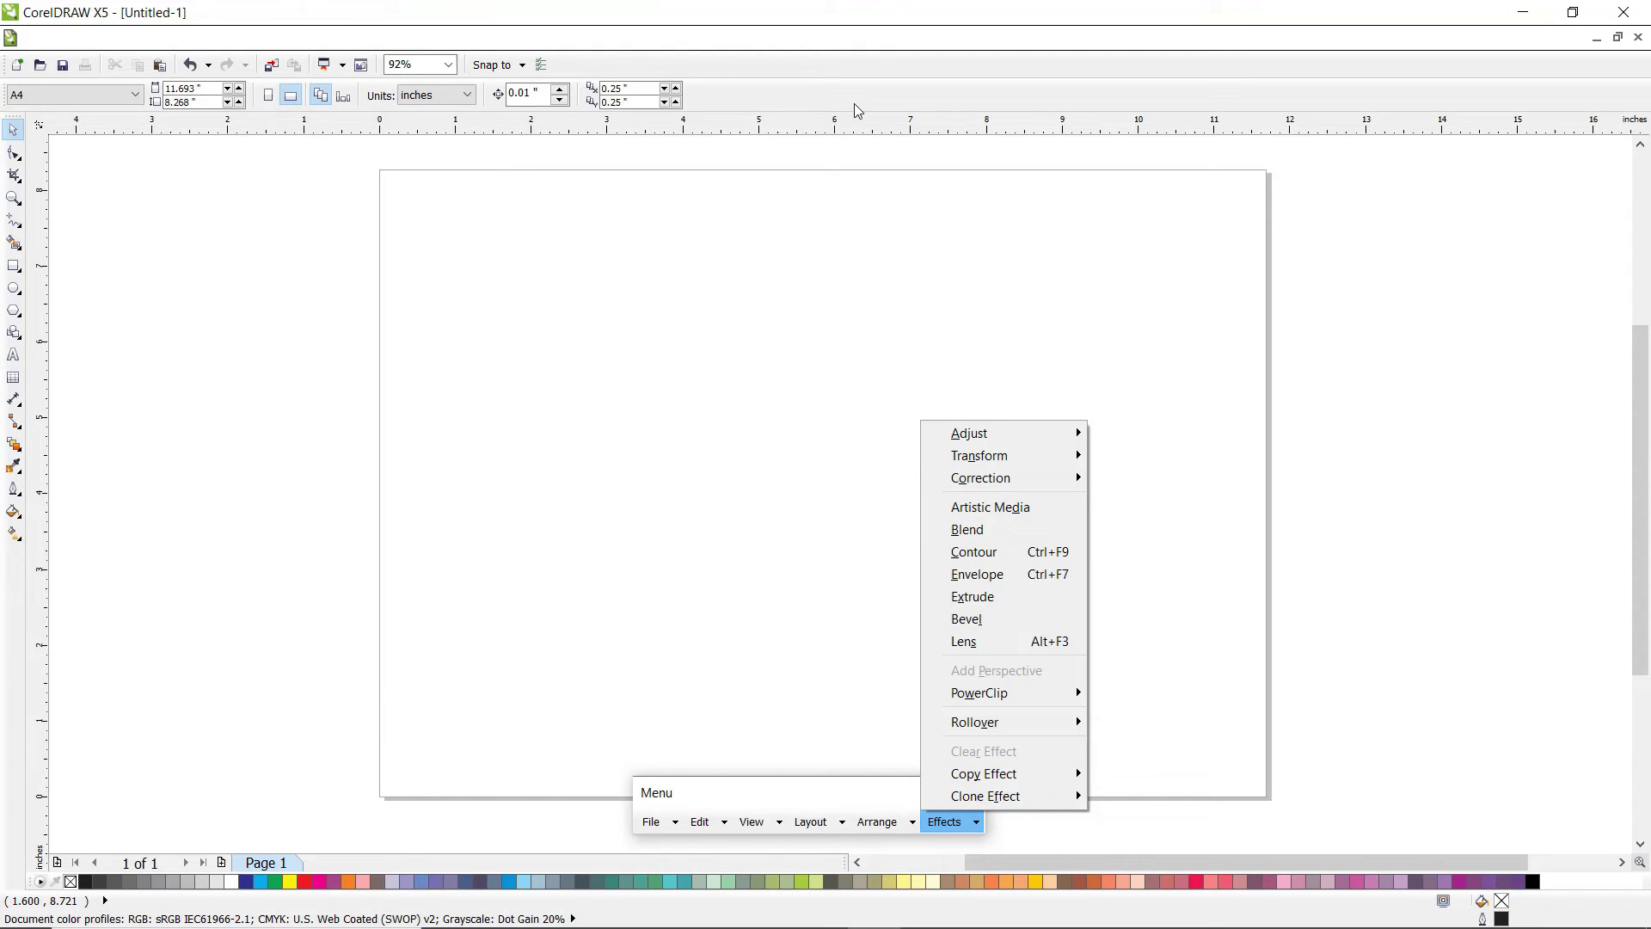
click(821, 379)
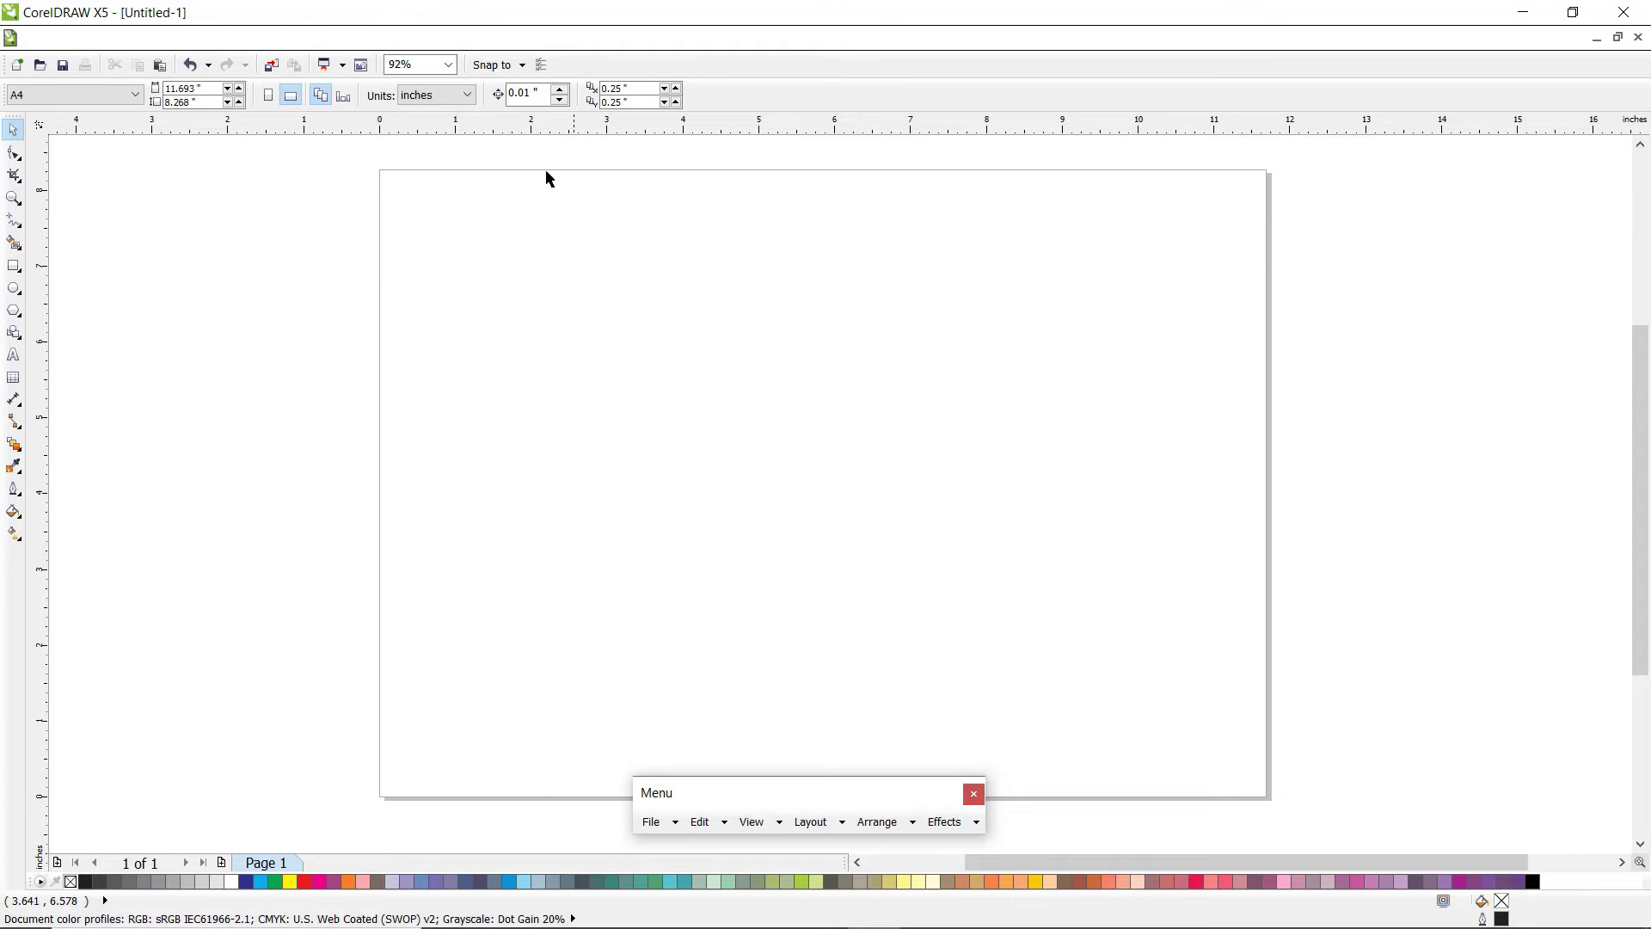
Copy the Bitmaps and Text menus once and the Table menu twice onto the Menu toolbar
drag(366, 40, 952, 691)
drag(998, 813, 983, 822)
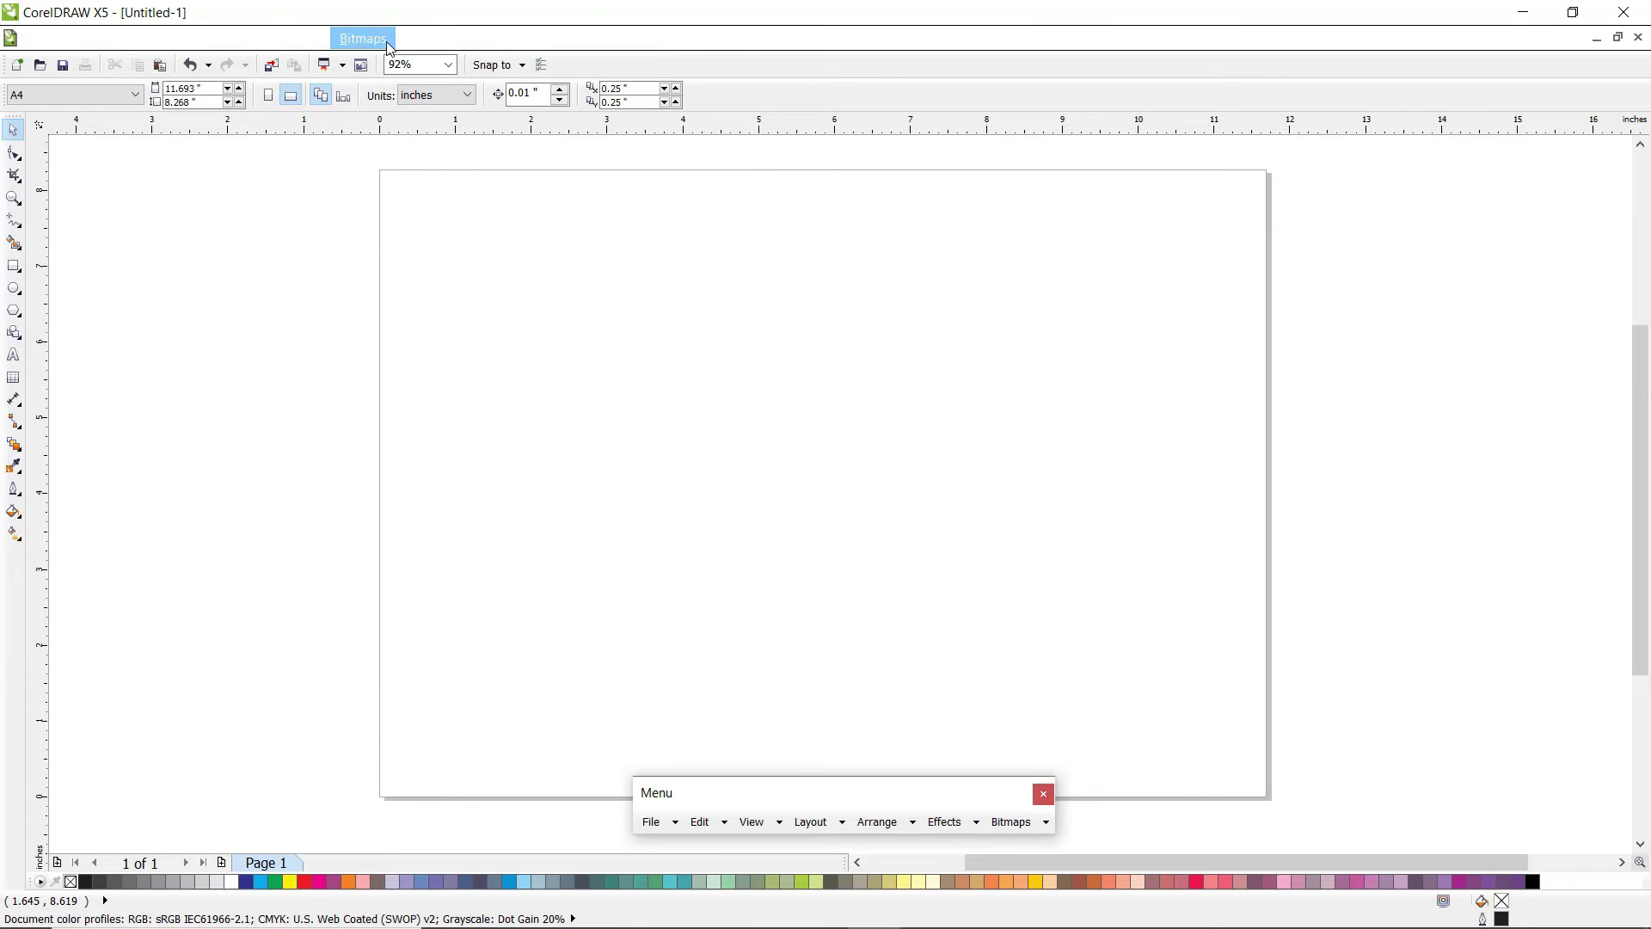
drag(513, 38, 1059, 831)
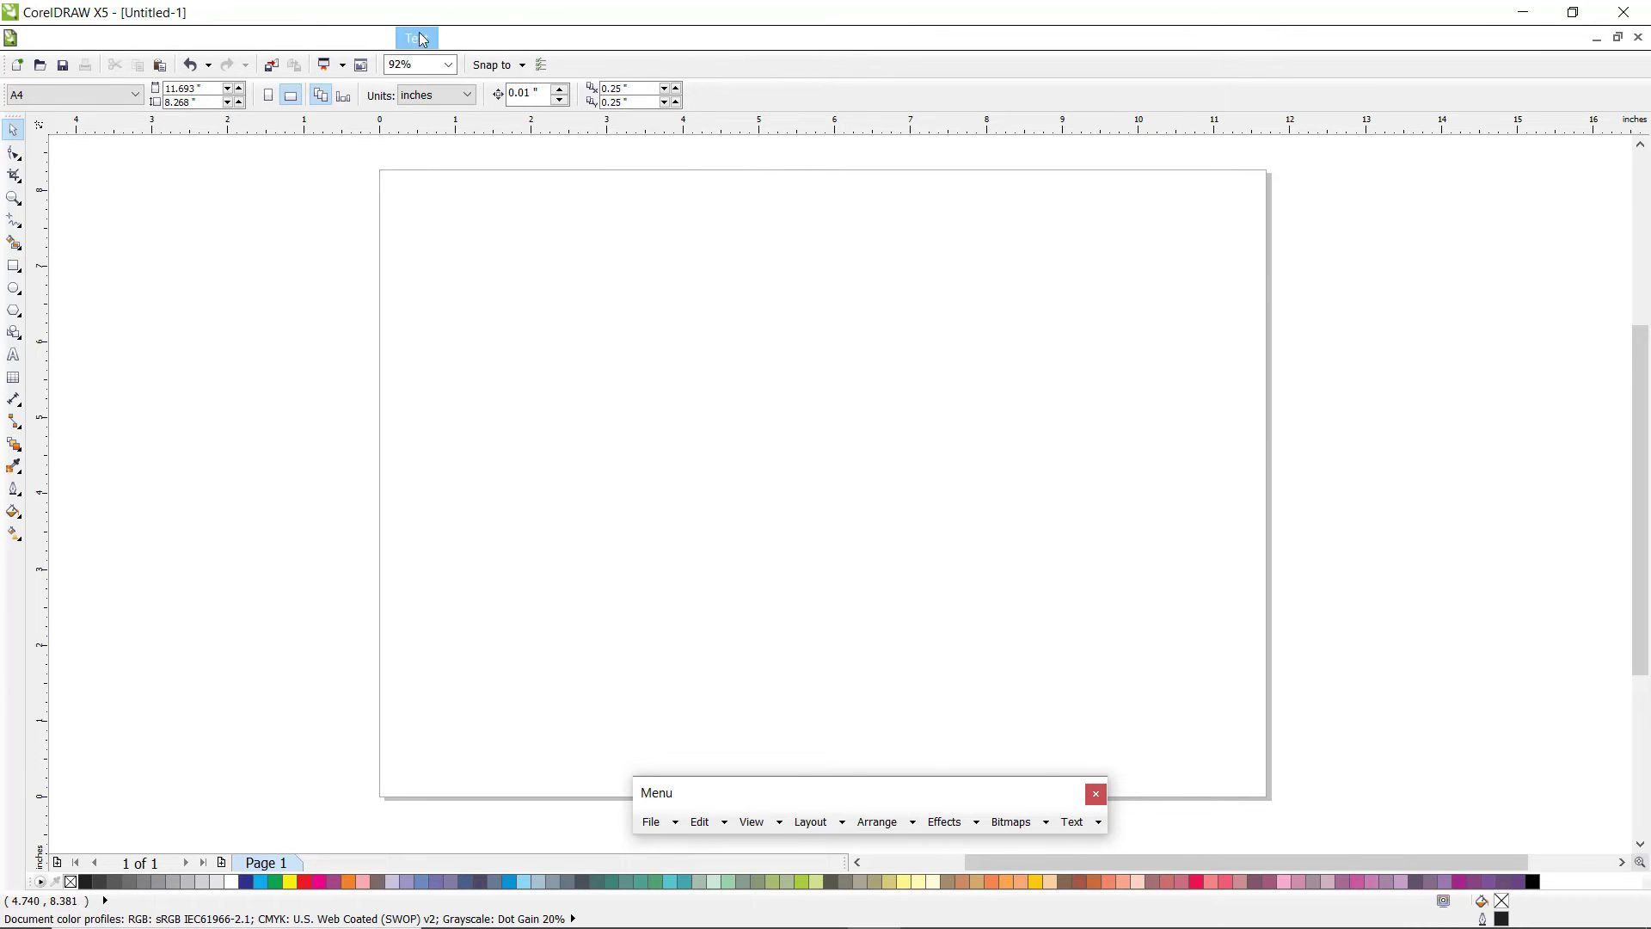
click(468, 39)
drag(494, 45, 1105, 810)
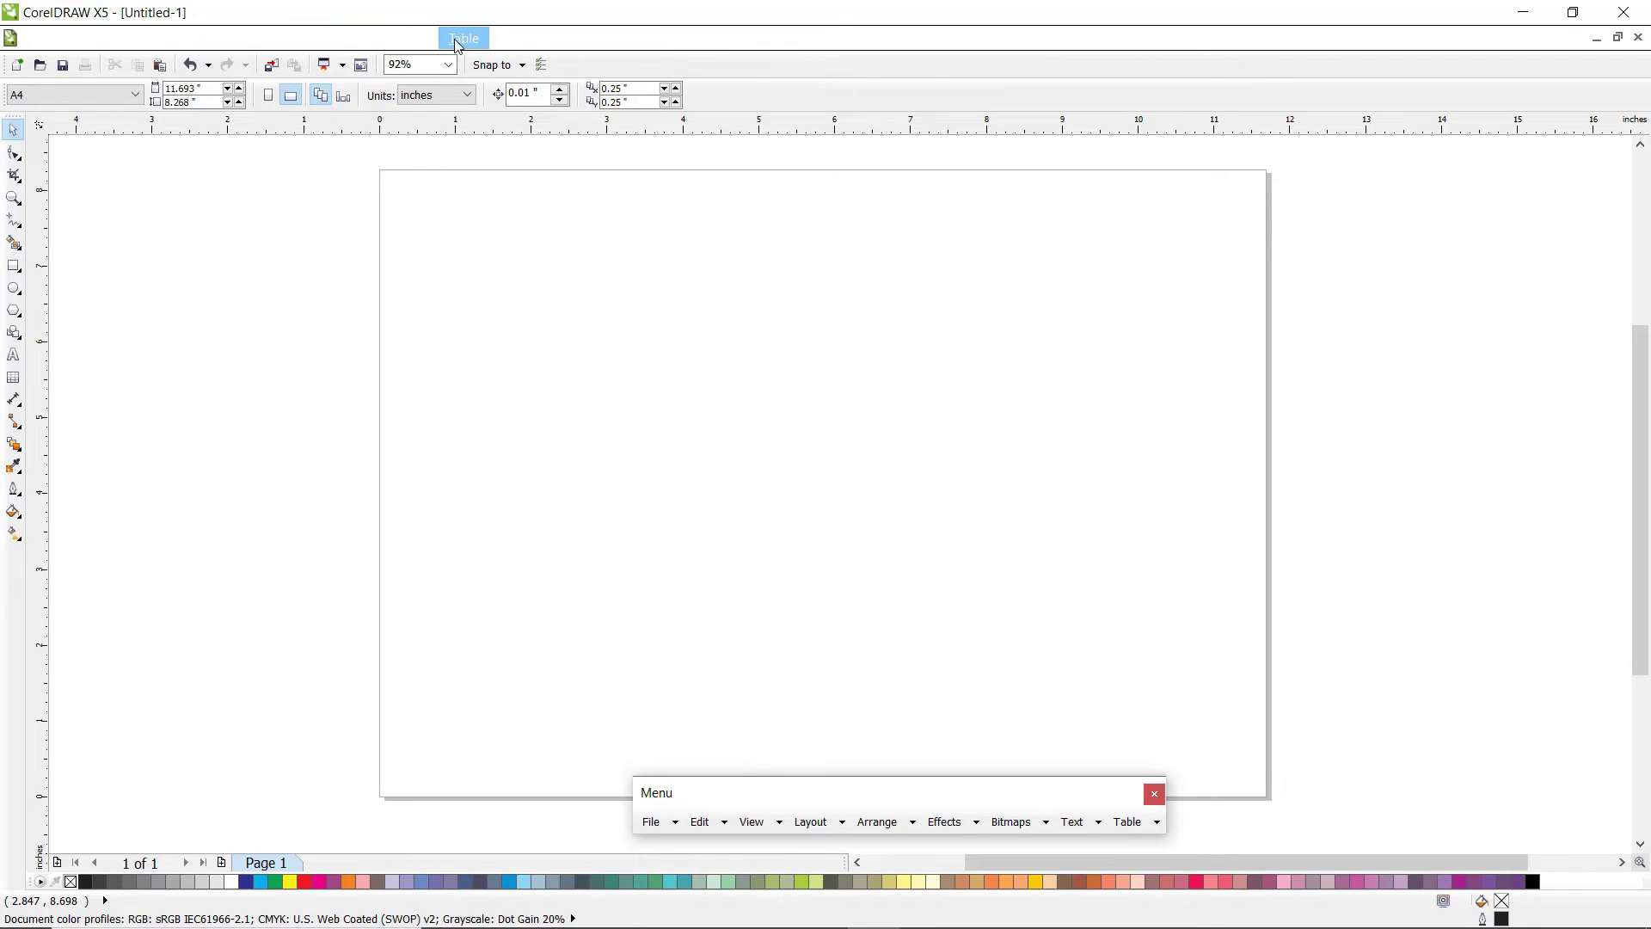
drag(443, 38, 1164, 820)
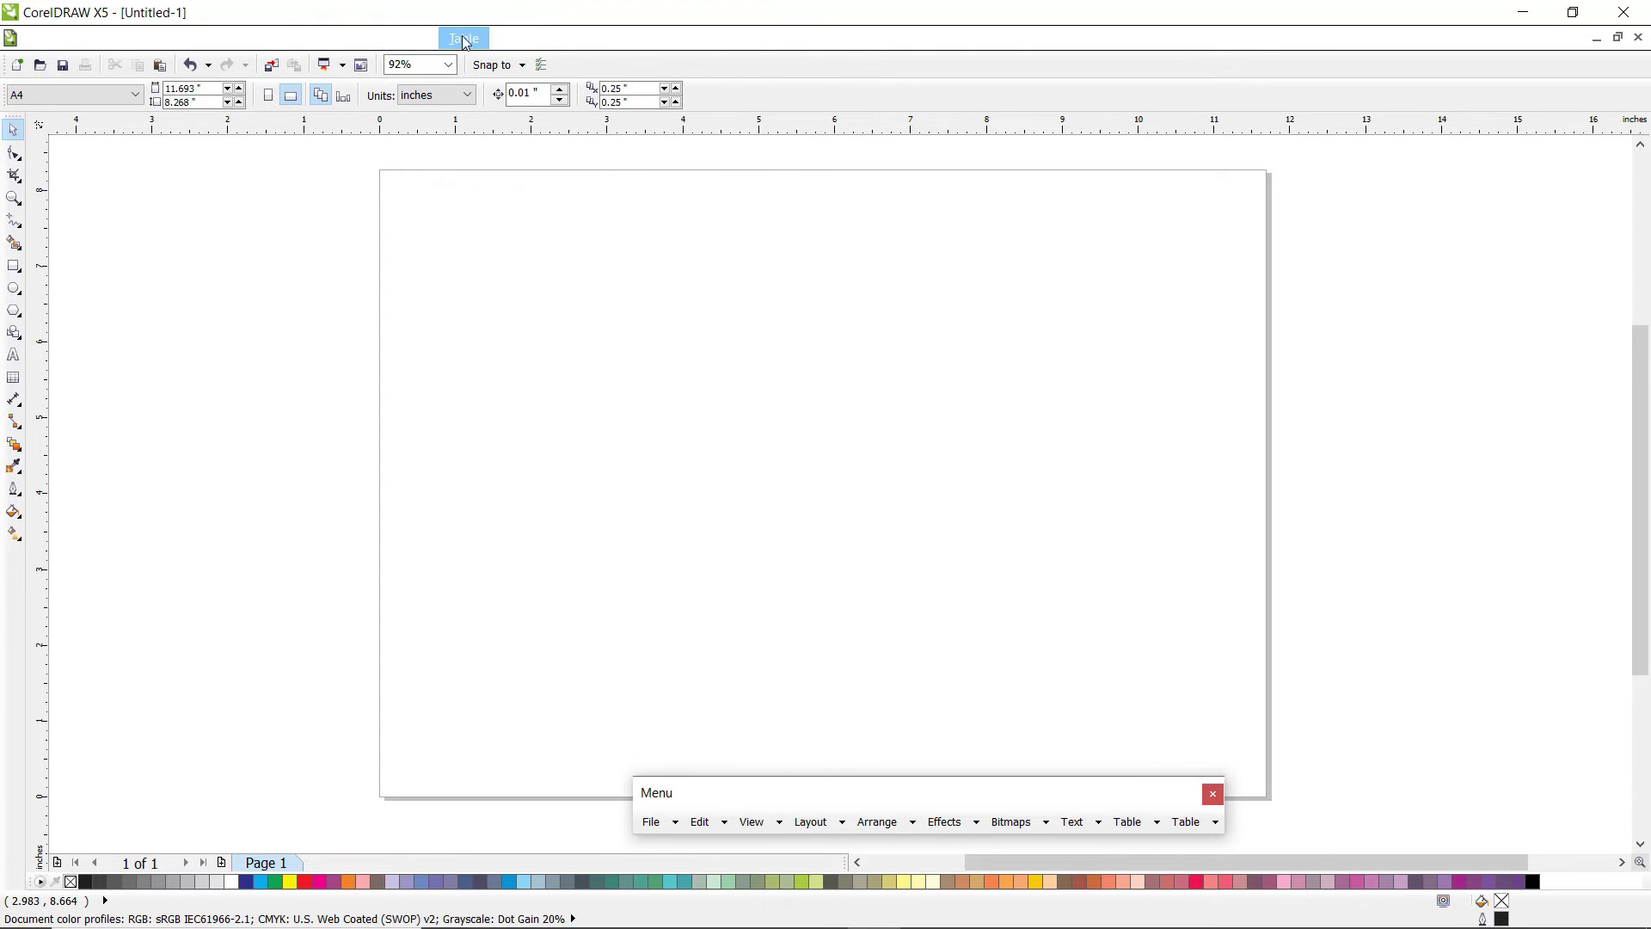
Copy the Tools, Window and Help menus onto the end of the Menu toolbar
click(506, 45)
click(1219, 822)
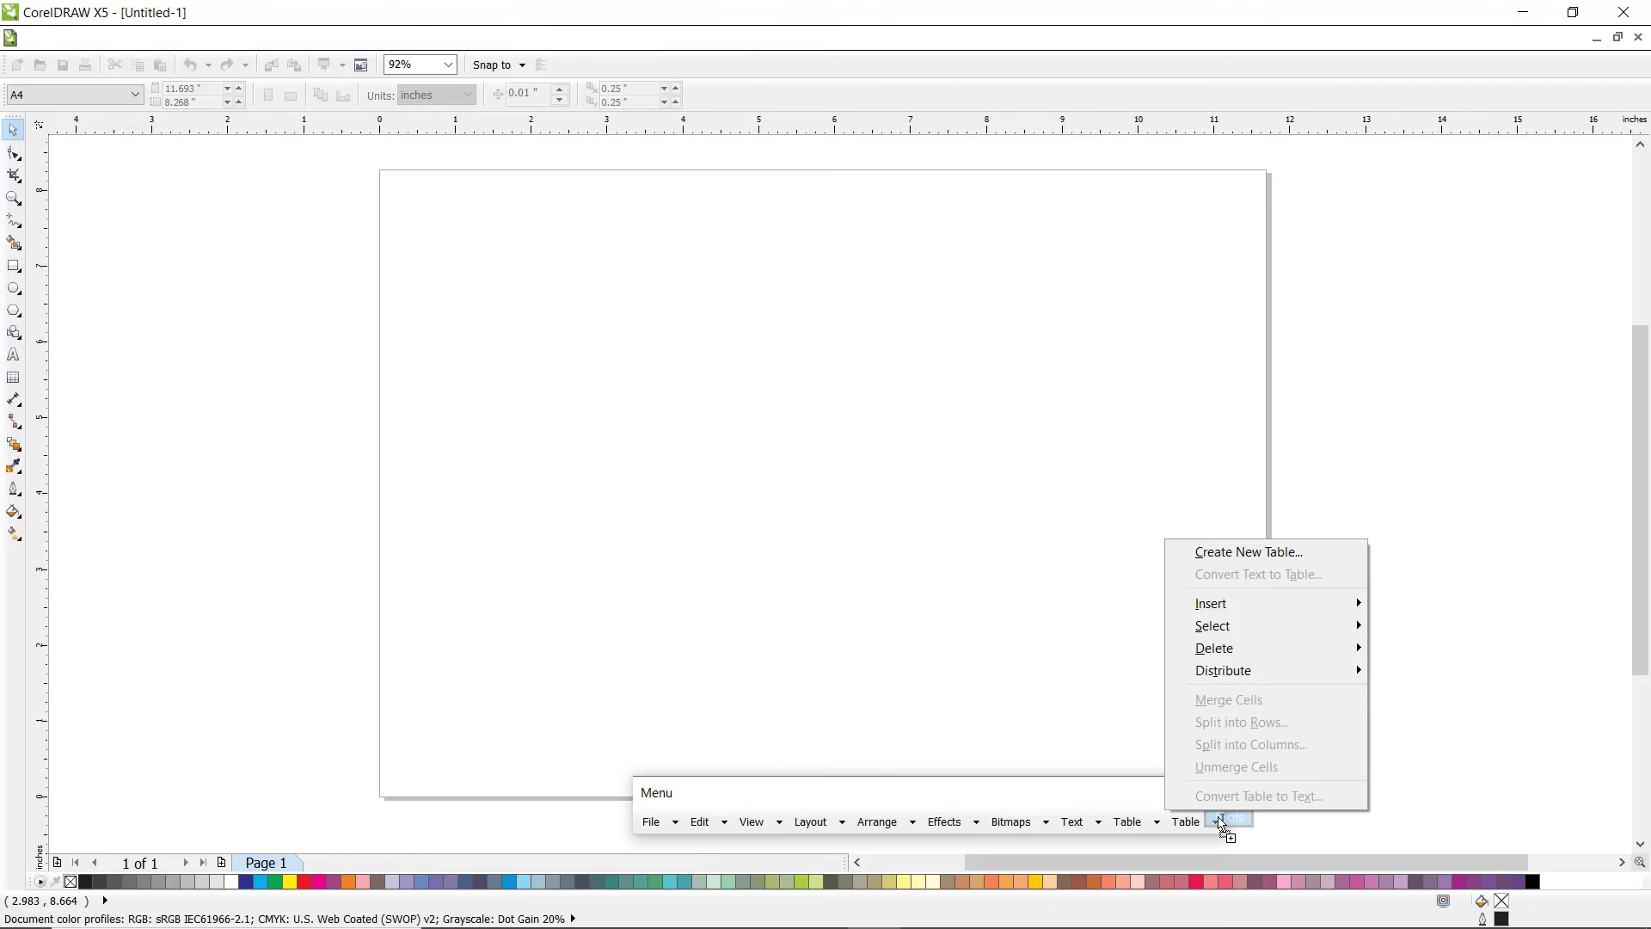
drag(1222, 826, 1224, 828)
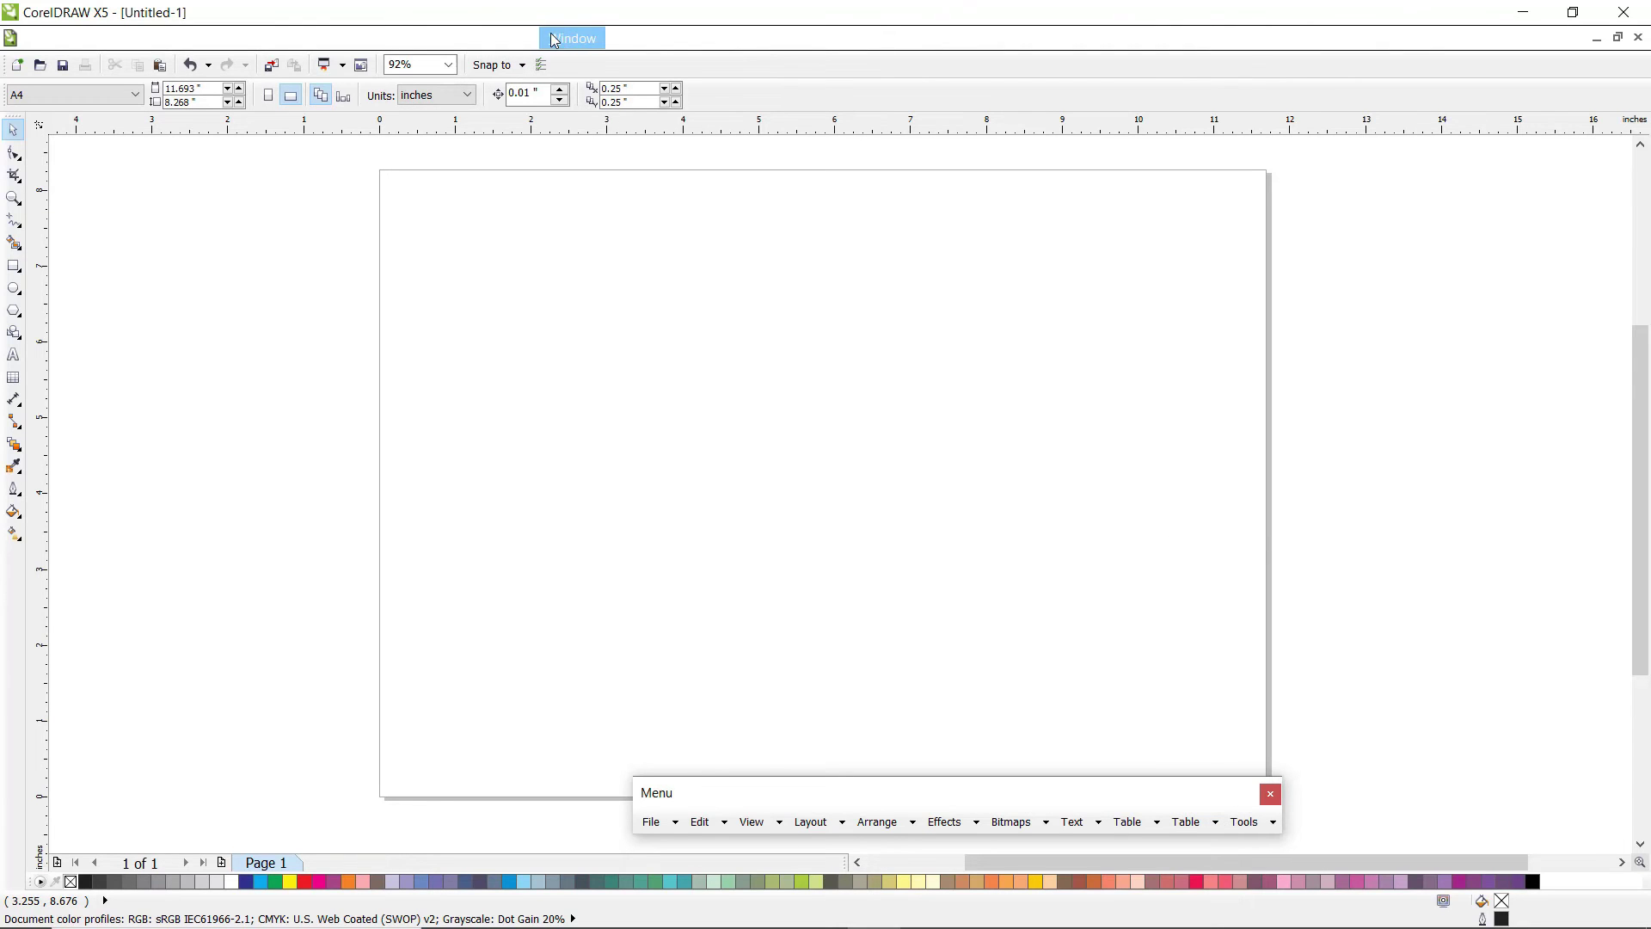
drag(564, 39, 1283, 823)
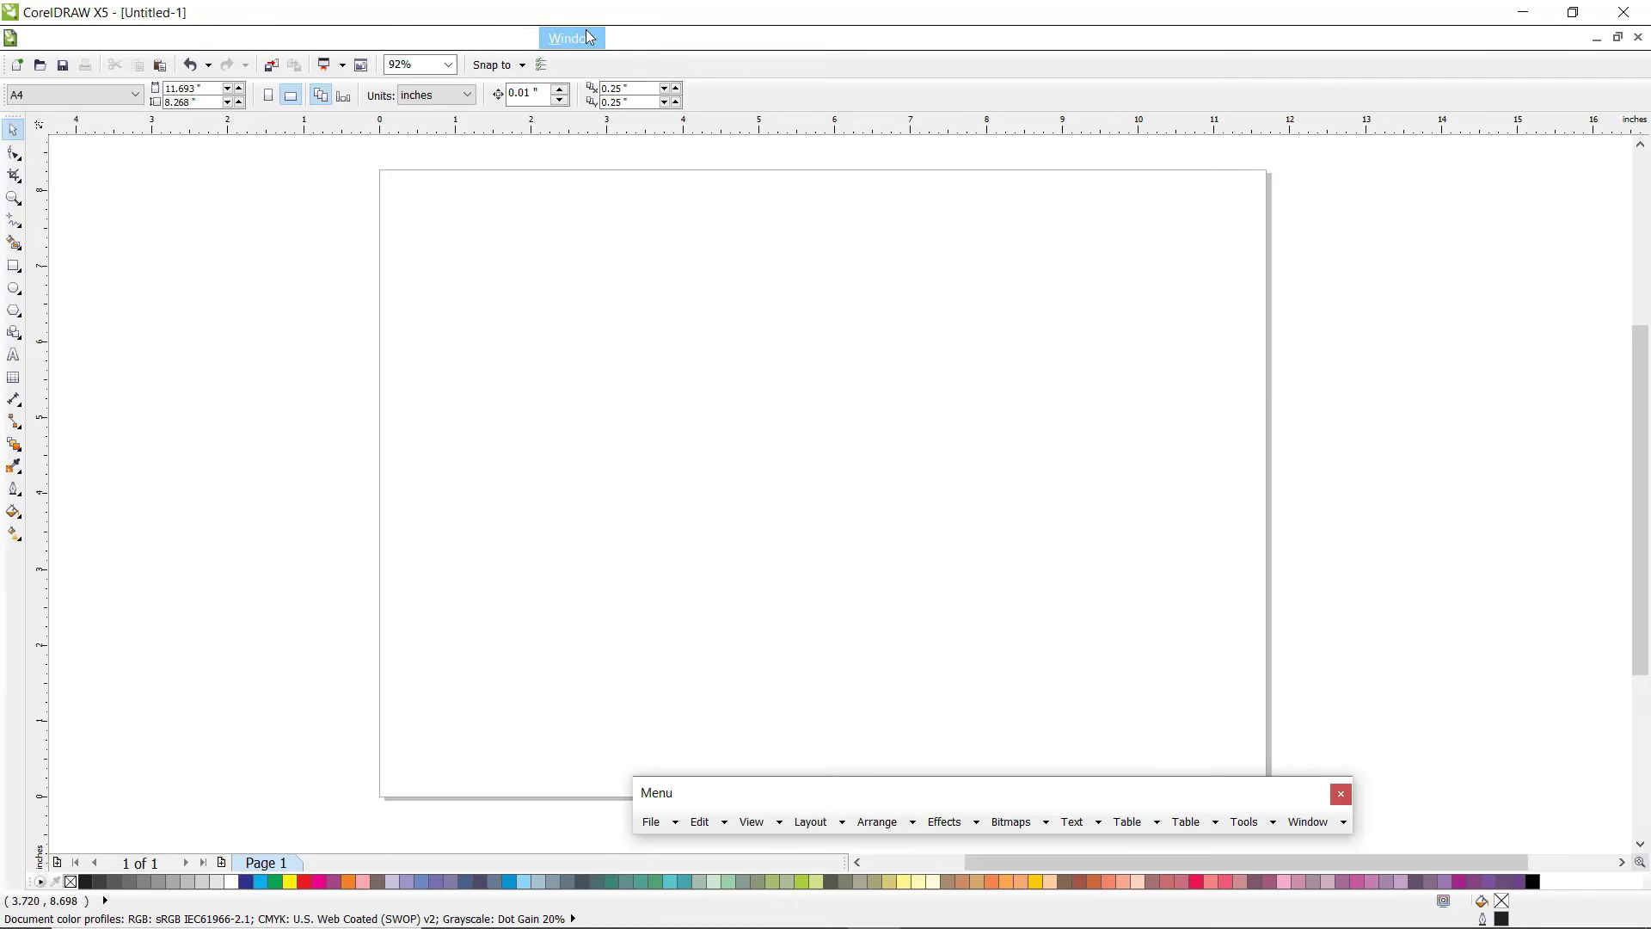
drag(620, 49, 1363, 824)
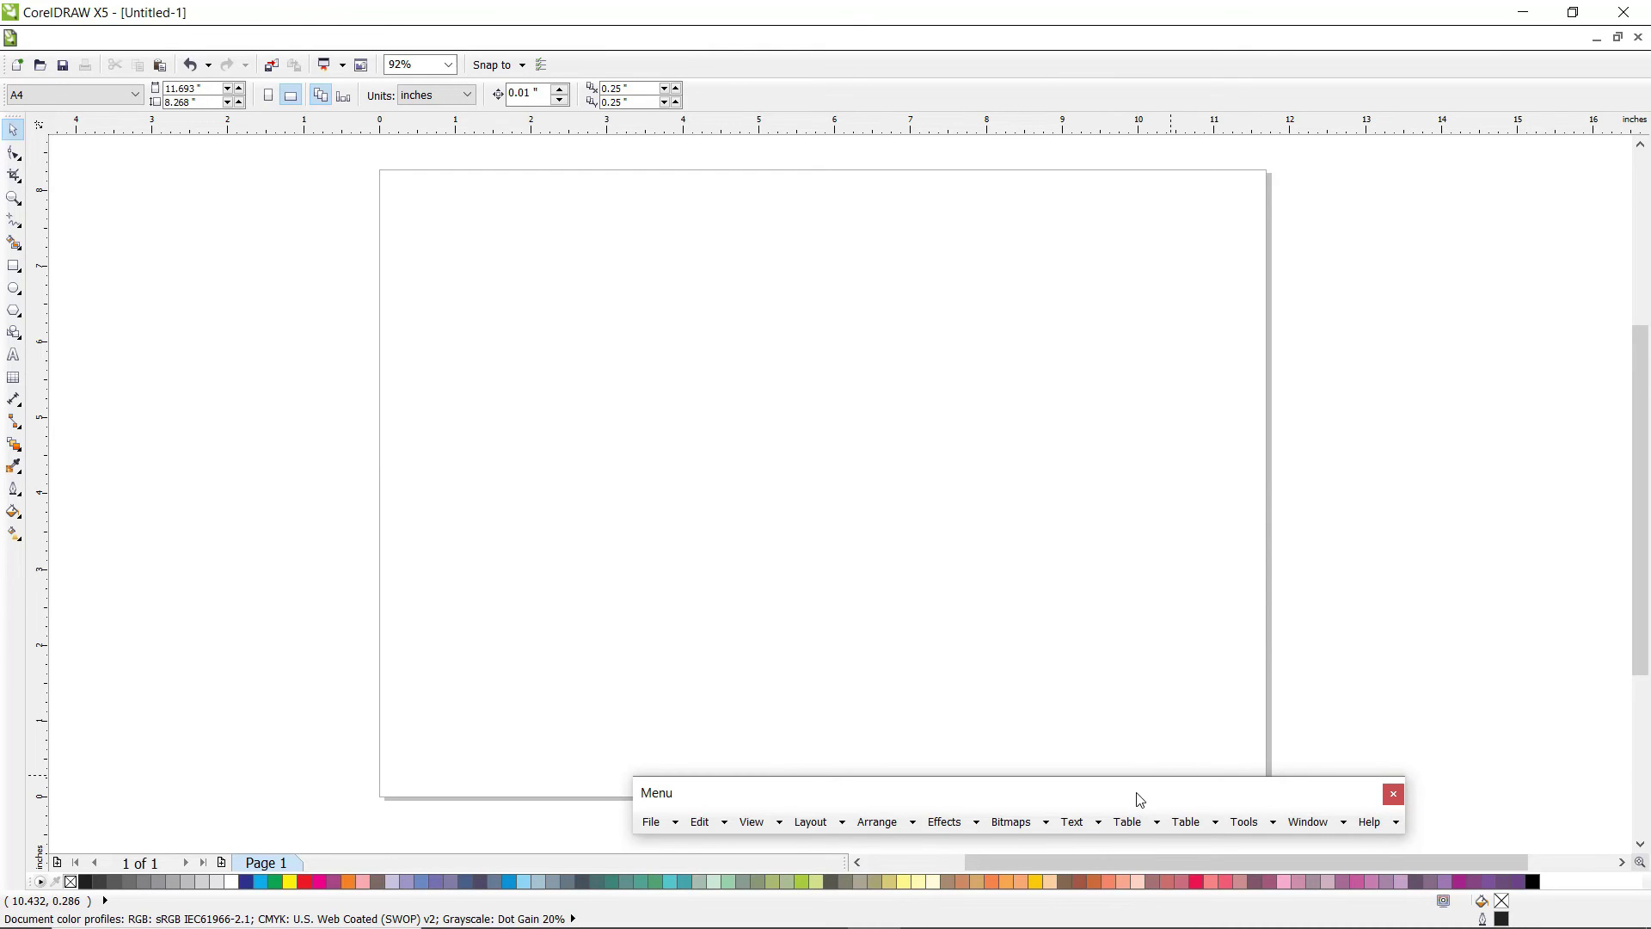
Dock the floating Menu toolbar in its own row between the original menu bar and the Standard toolbar
drag(1140, 801, 758, 417)
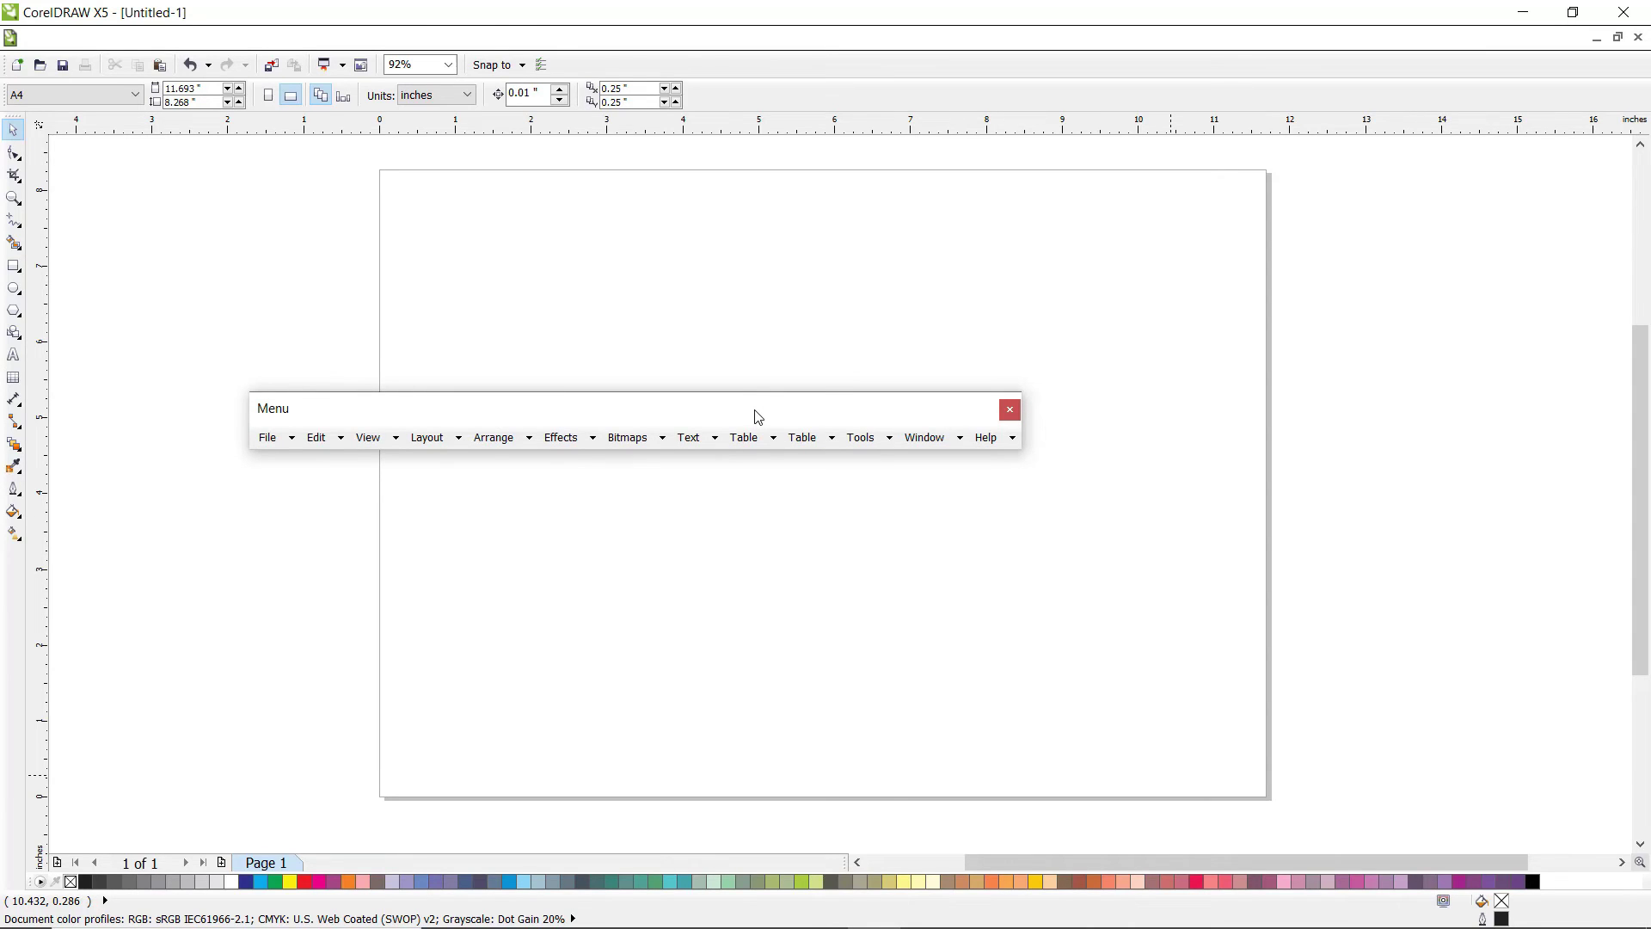
drag(766, 505, 762, 518)
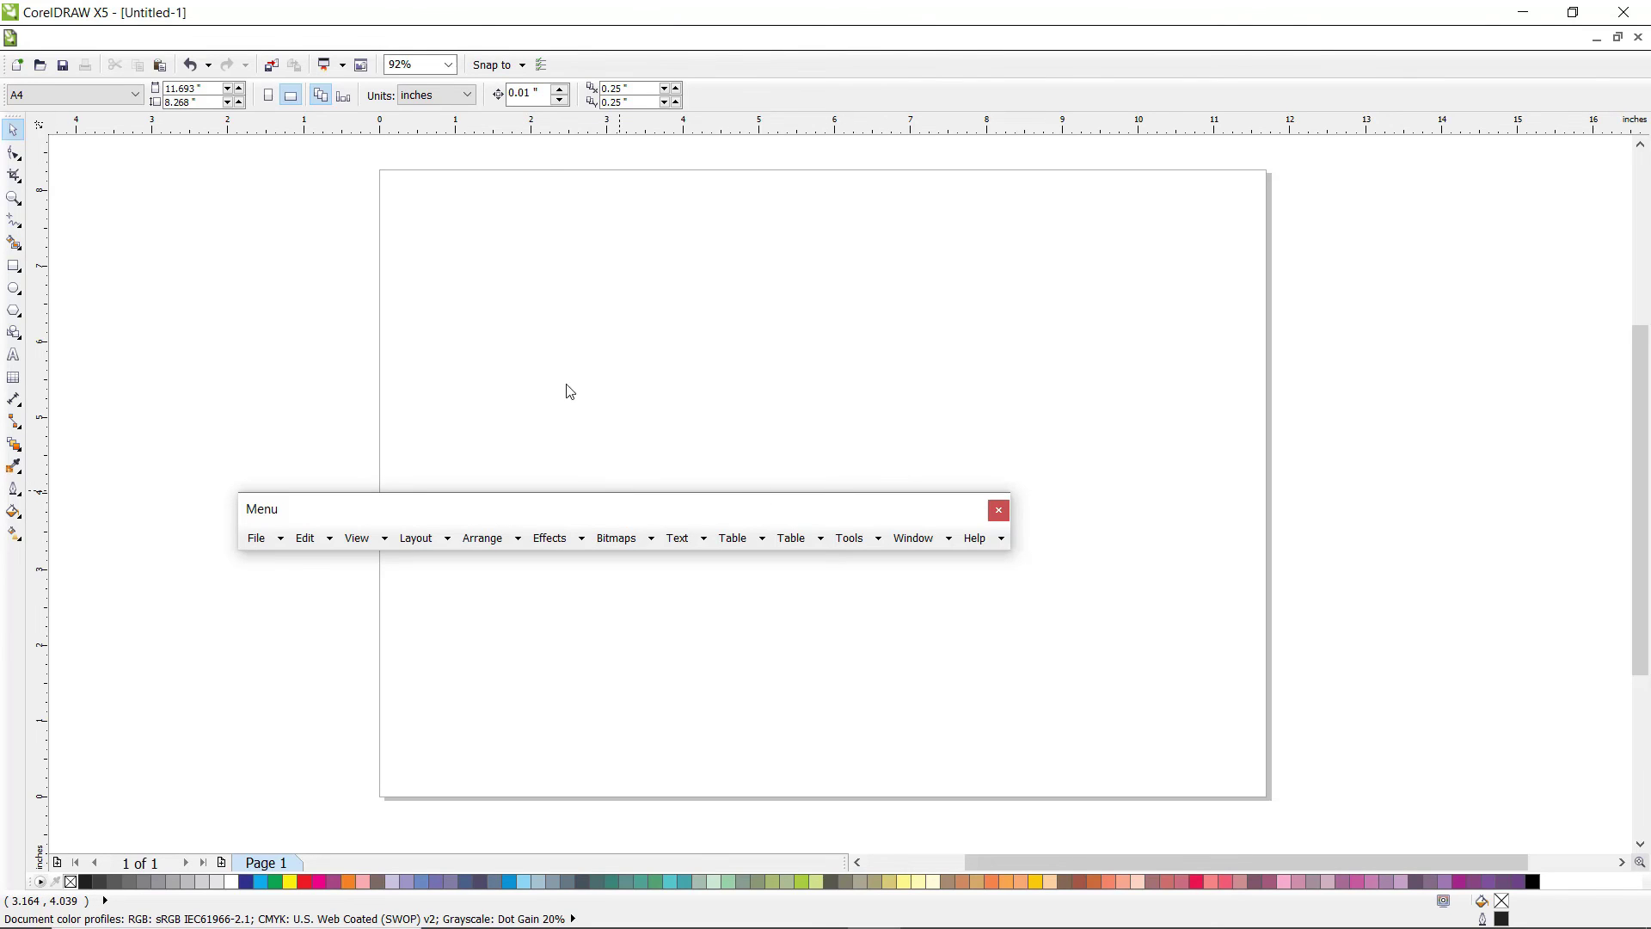
drag(506, 51, 501, 49)
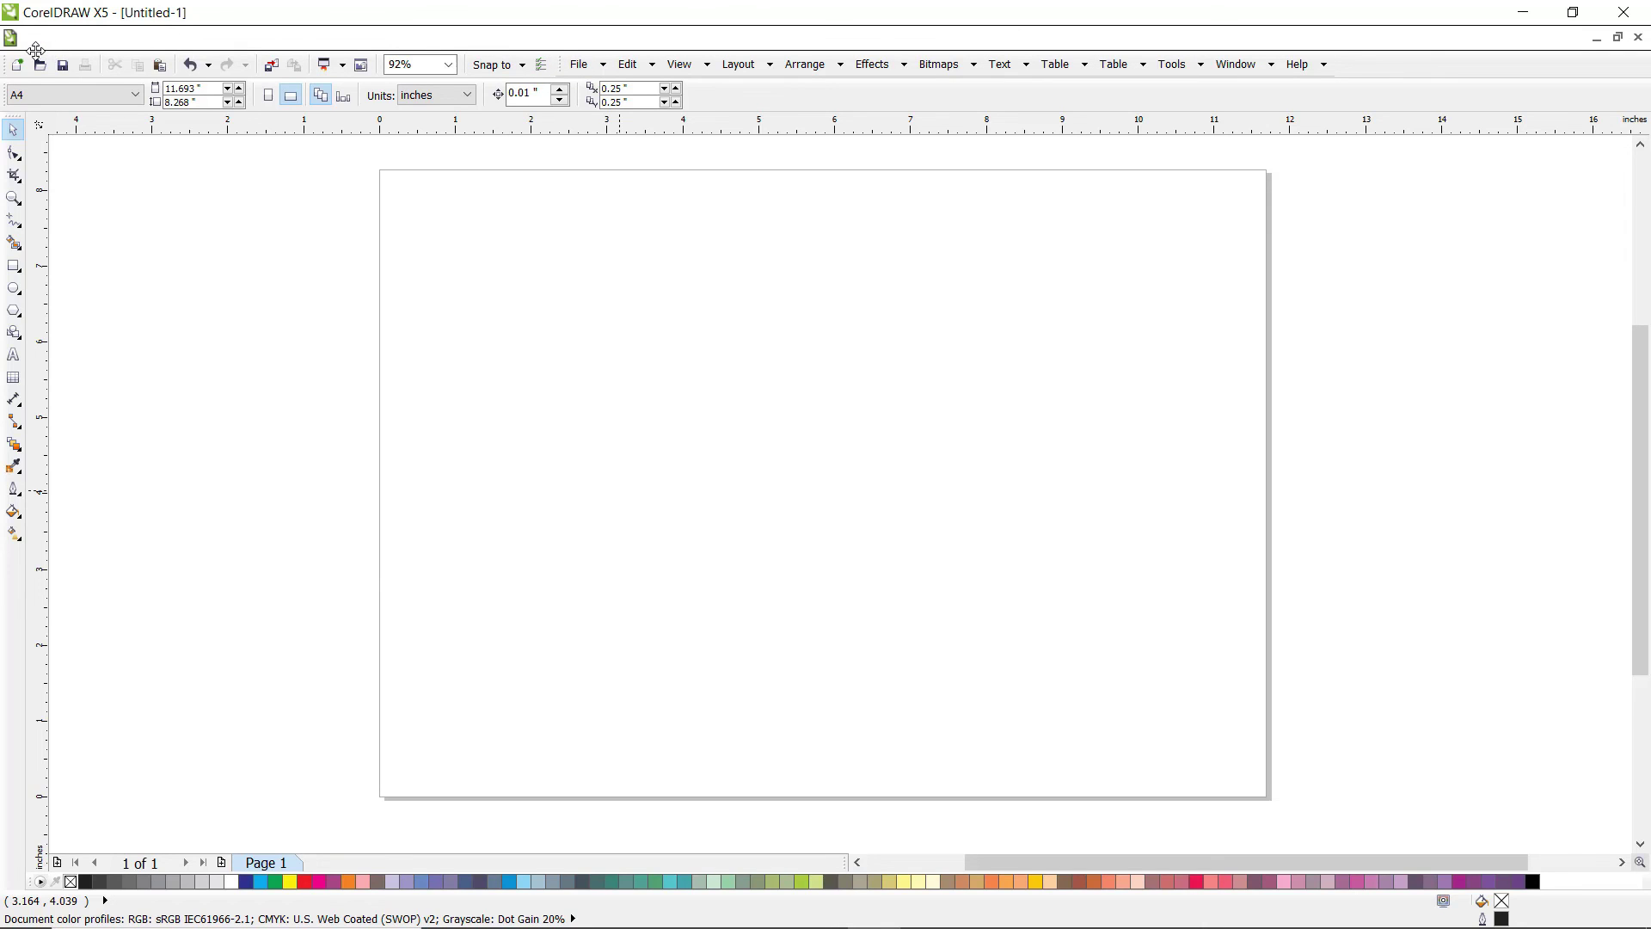
drag(19, 43, 21, 41)
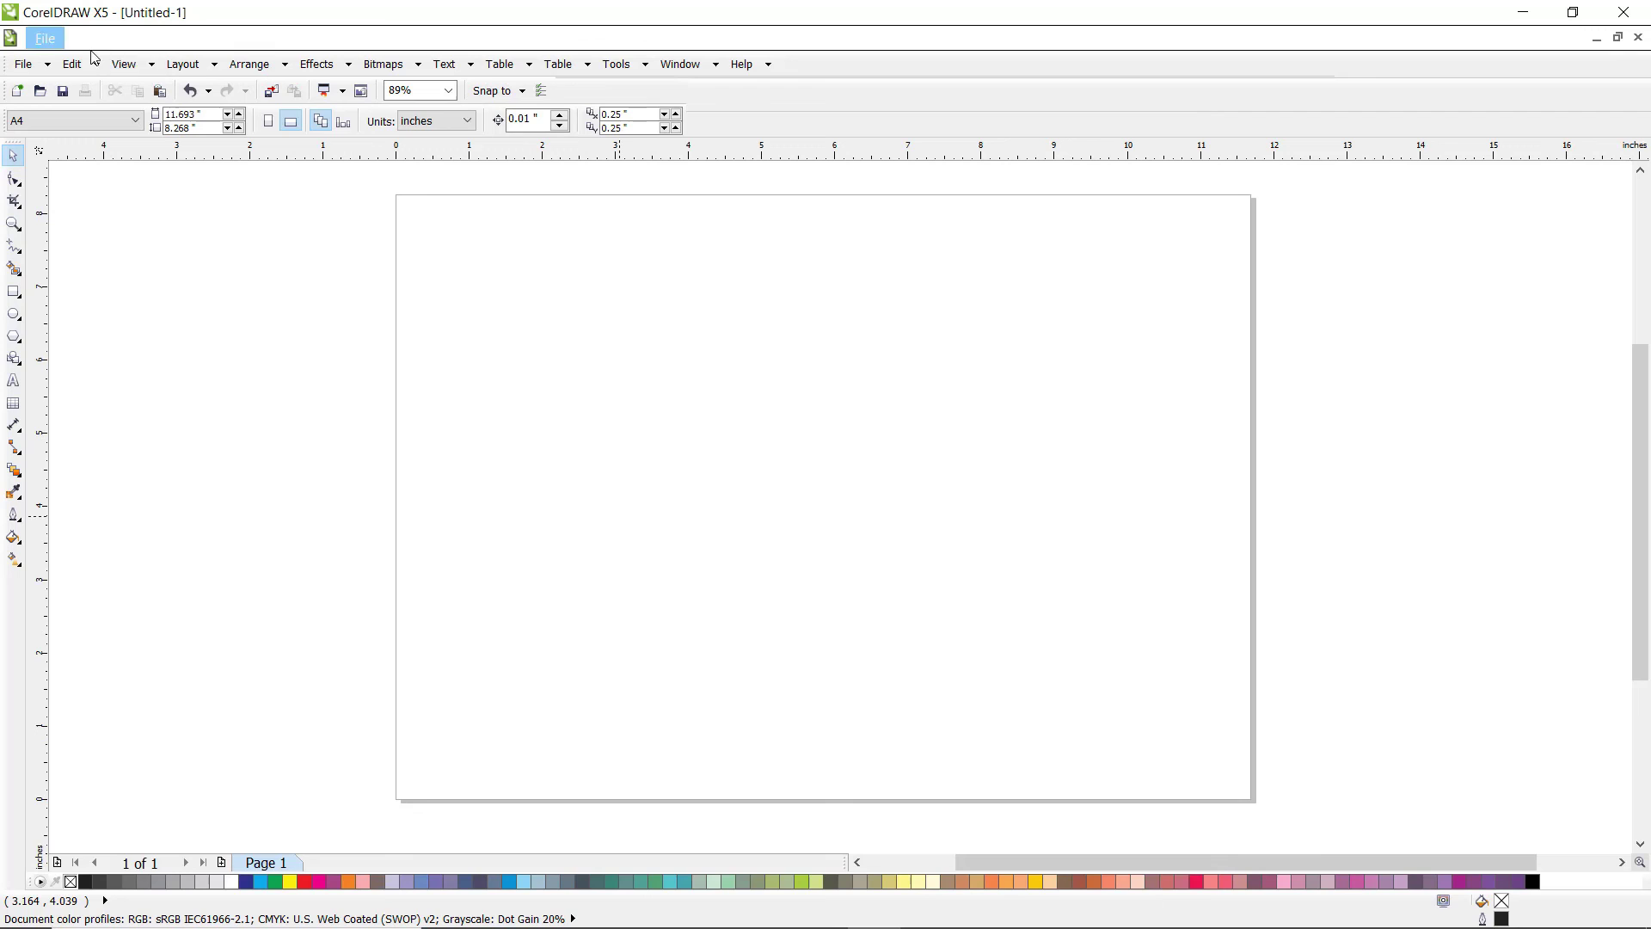
Hide the original Menu Bar in the command bar customization options, leaving the custom Menu toolbar enabled
right_click(952, 93)
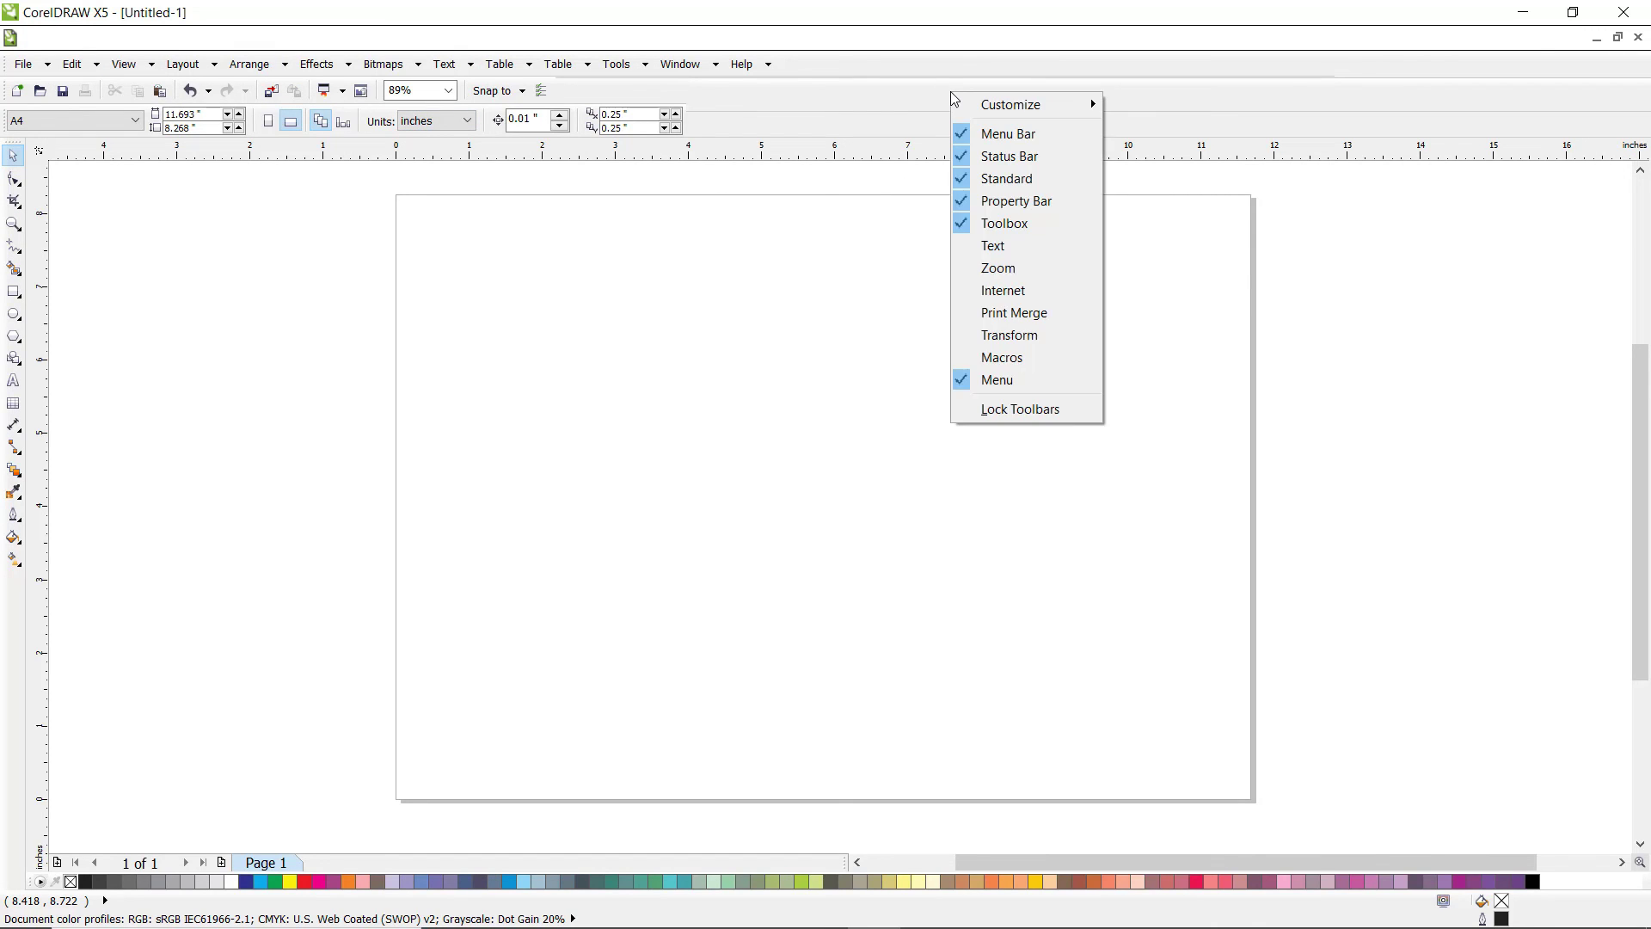
click(647, 65)
click(654, 88)
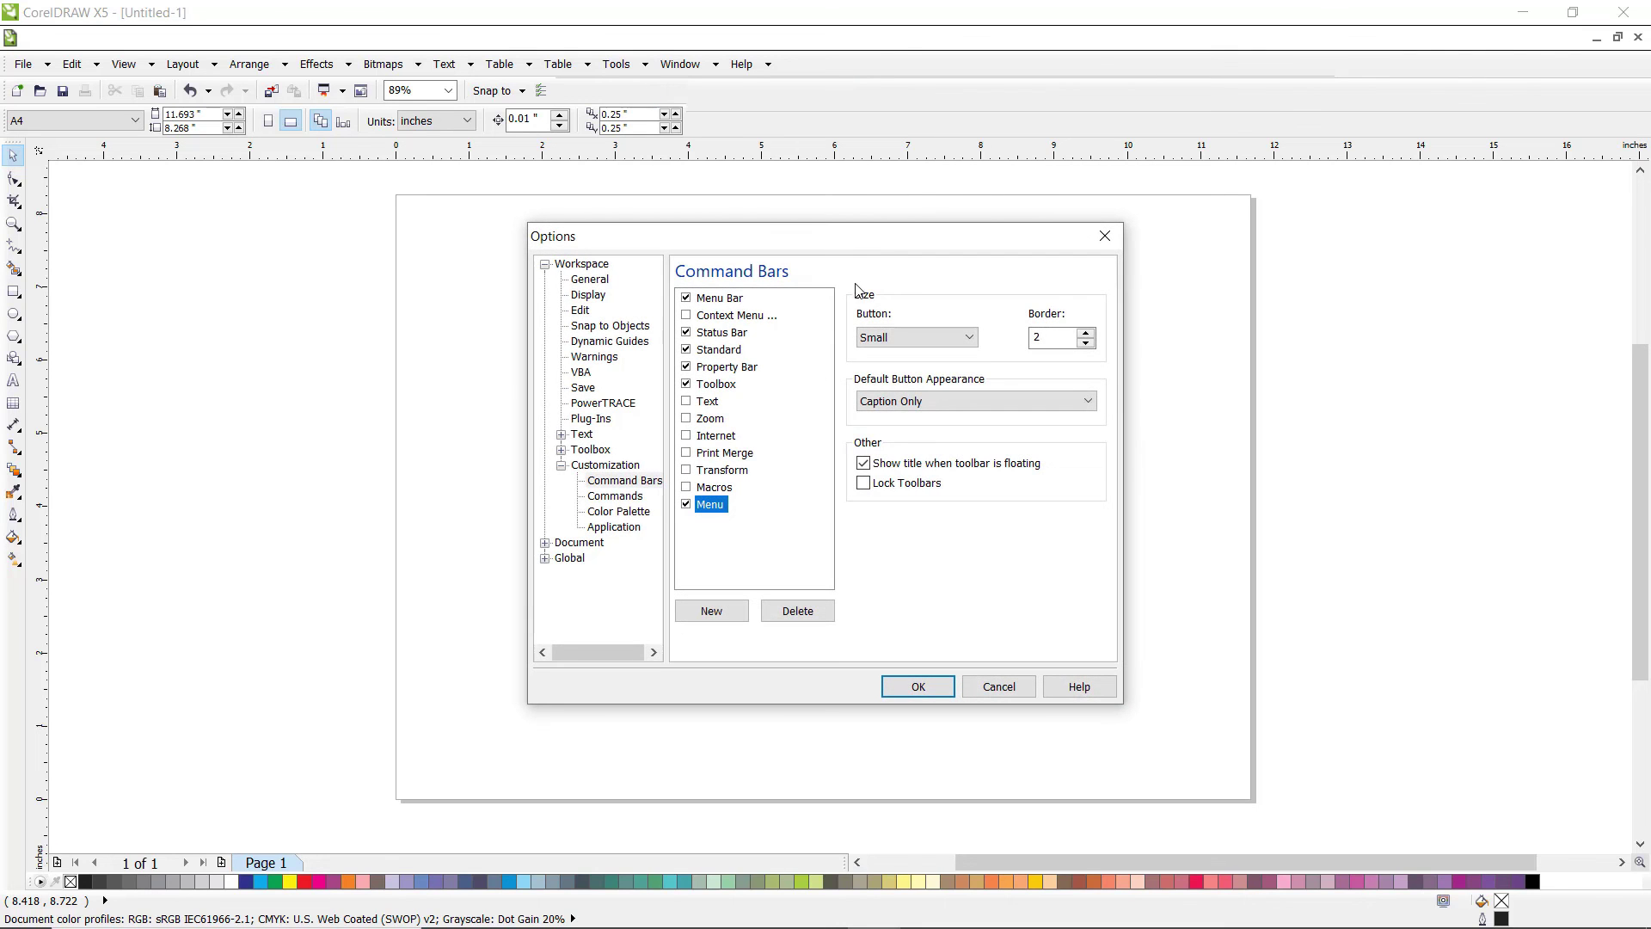
click(686, 298)
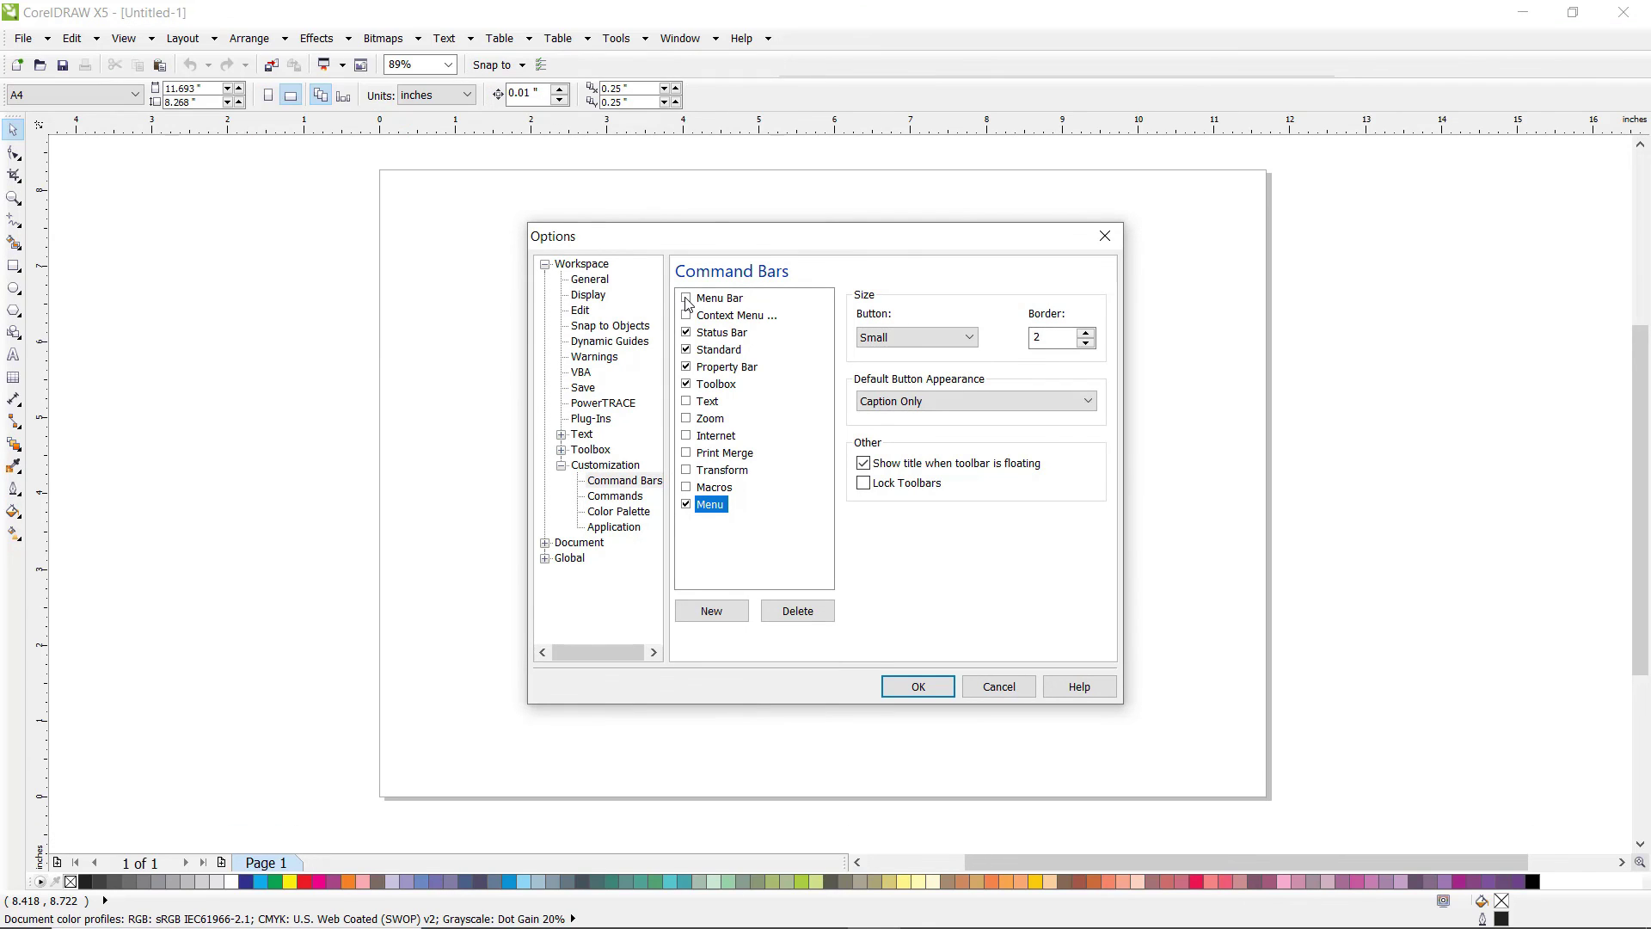
click(935, 691)
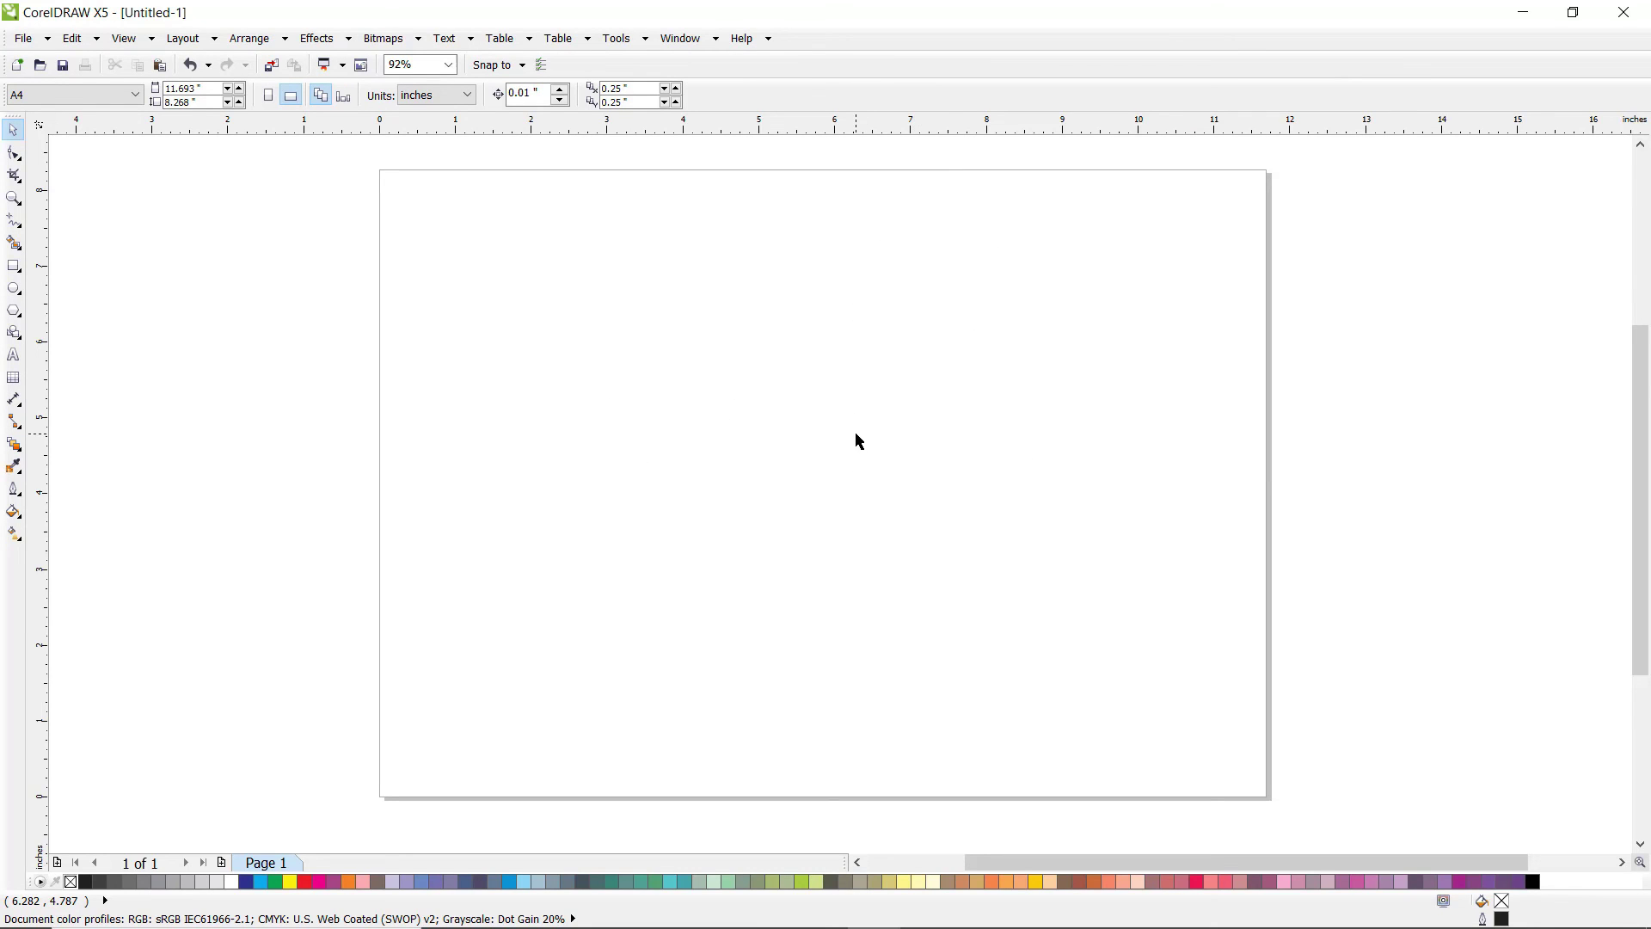